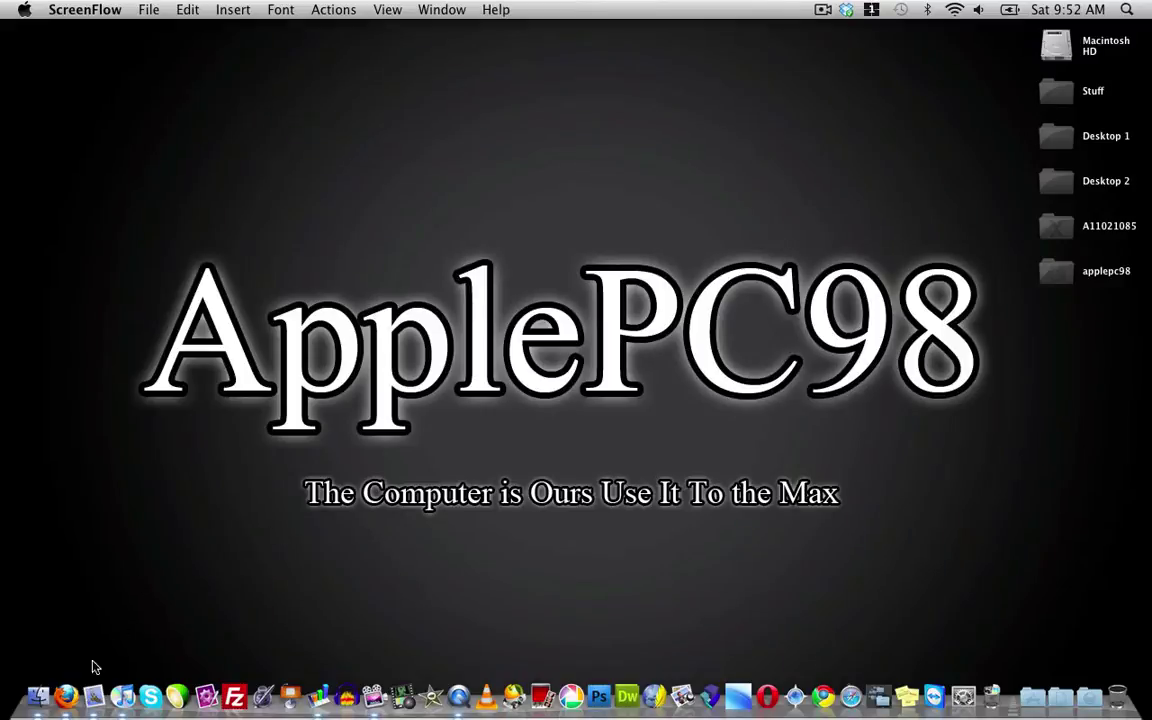
# Launch the Numbers spreadsheet application
pyautogui.click(66, 696)
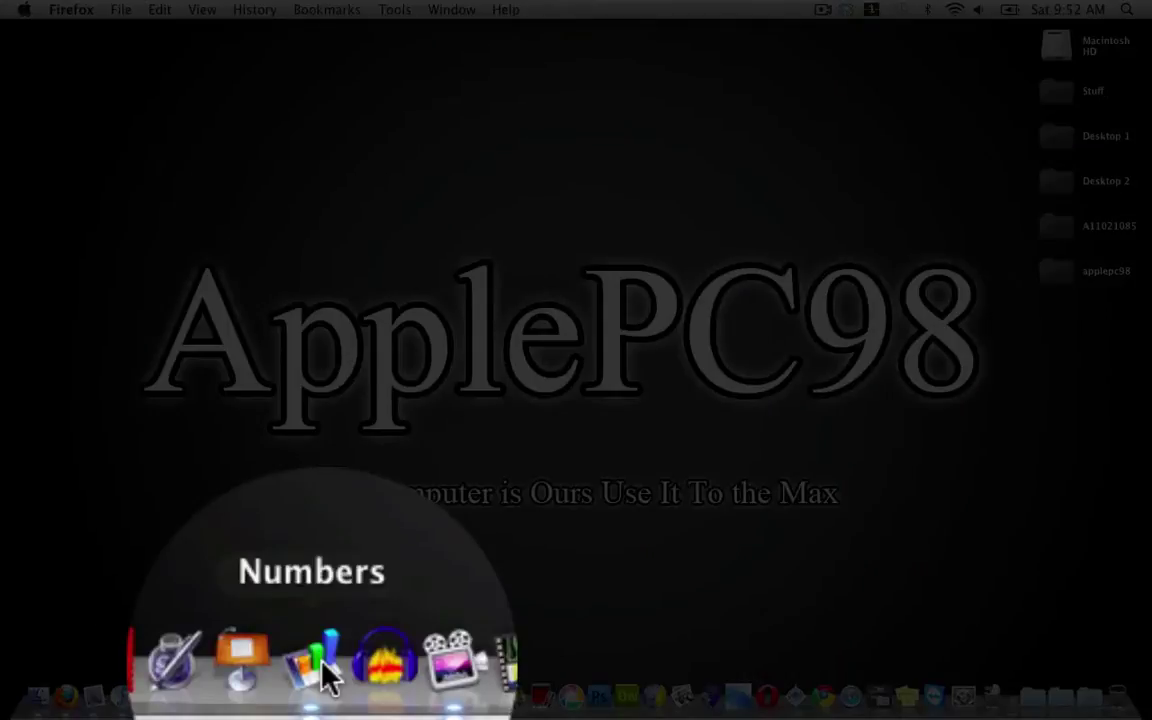
pyautogui.click(318, 665)
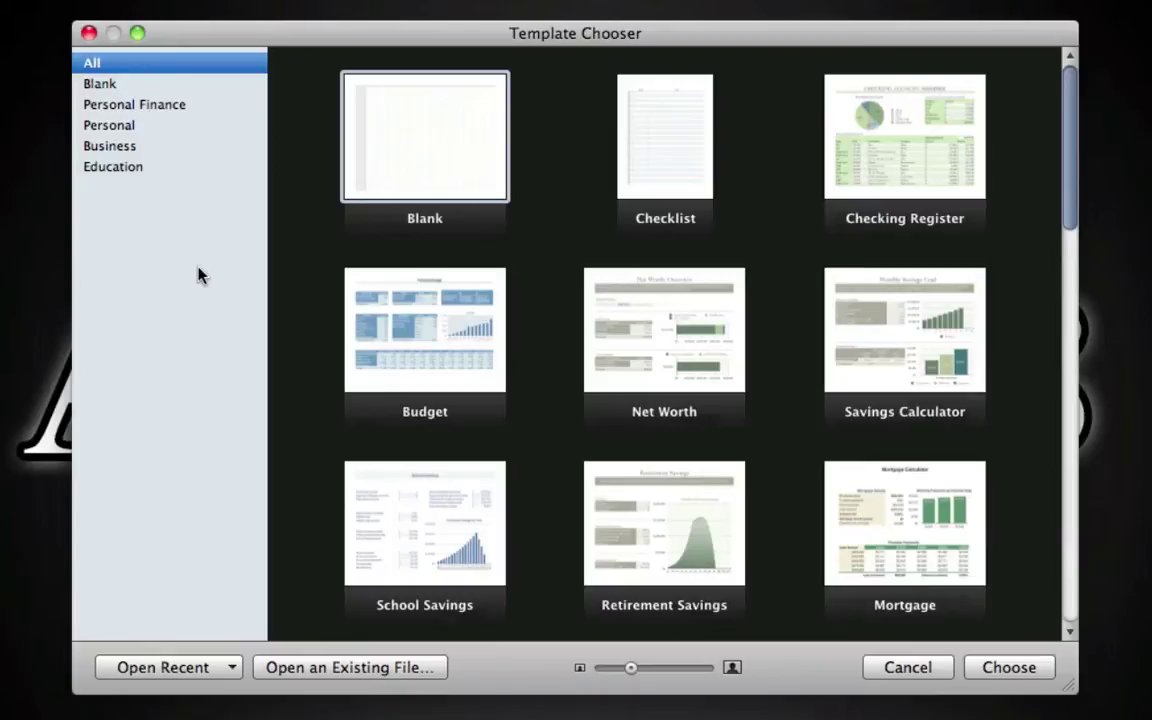
# Browse the Blank, Personal Finance, Personal, Business and Education template categories, and return to the full template list
pyautogui.click(97, 86)
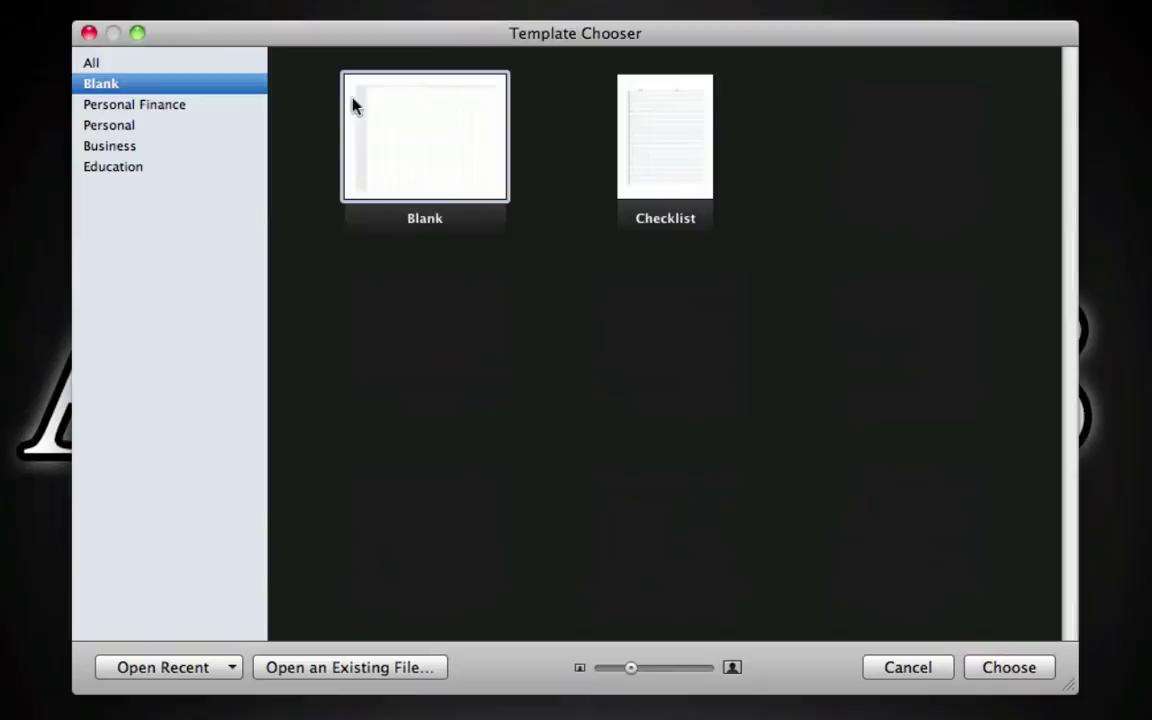
pyautogui.click(417, 108)
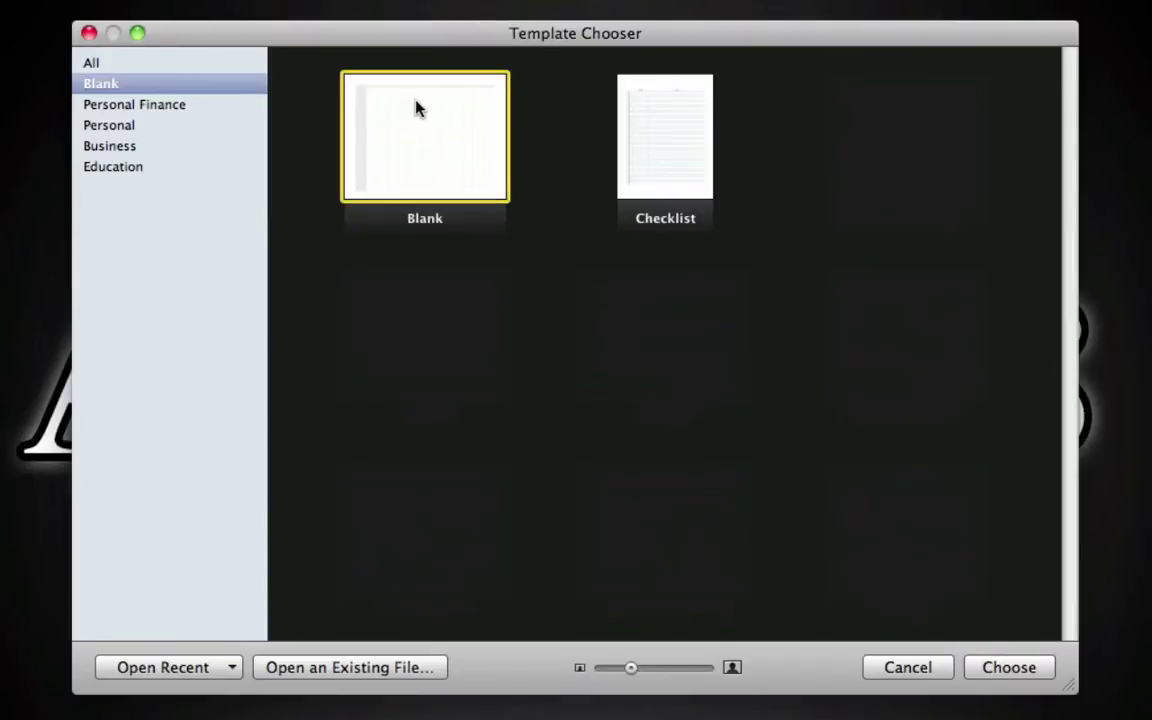
pyautogui.click(690, 108)
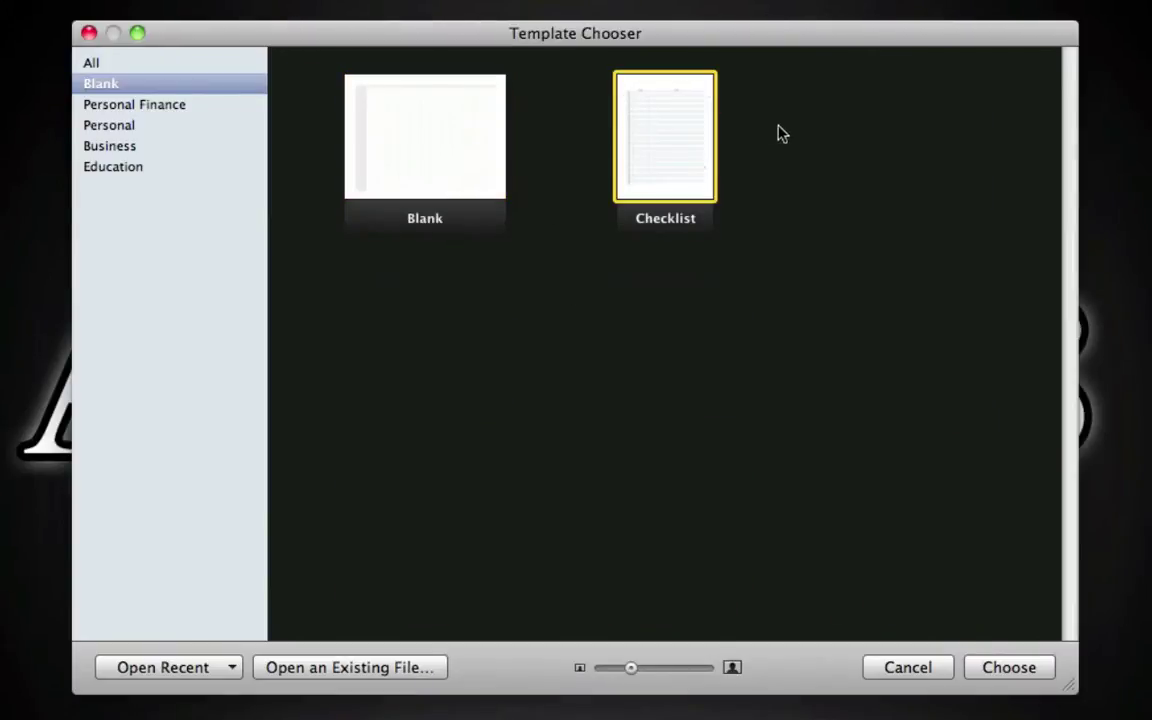
pyautogui.click(117, 107)
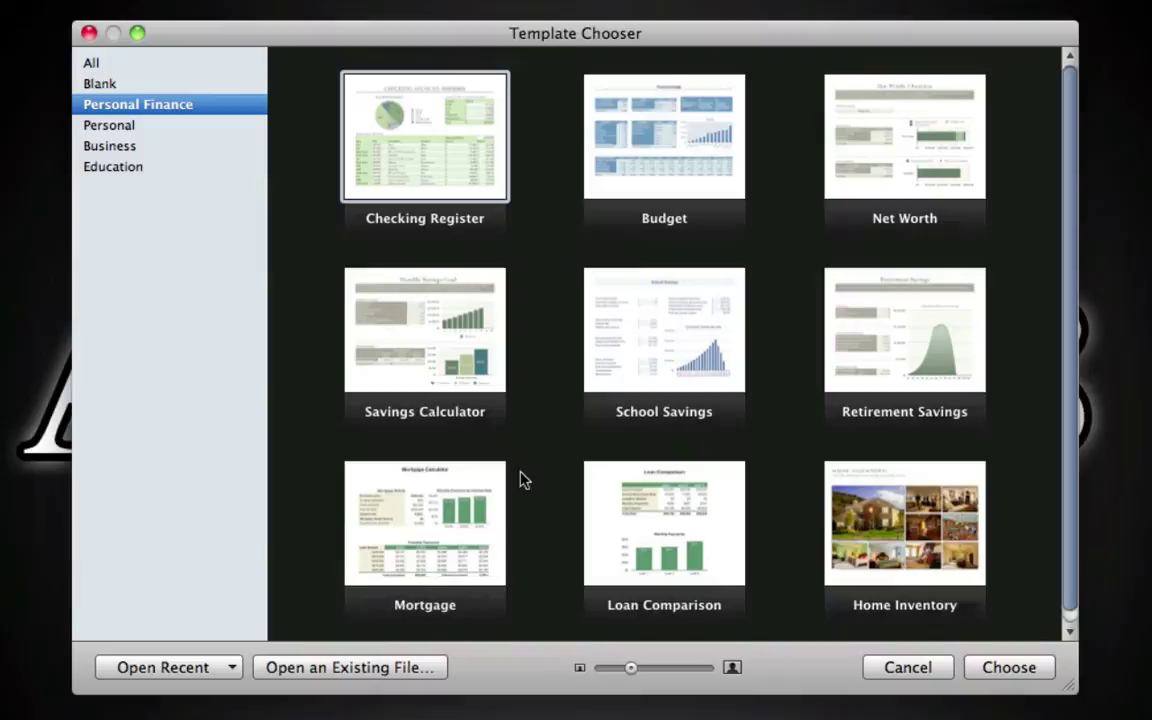
pyautogui.click(127, 126)
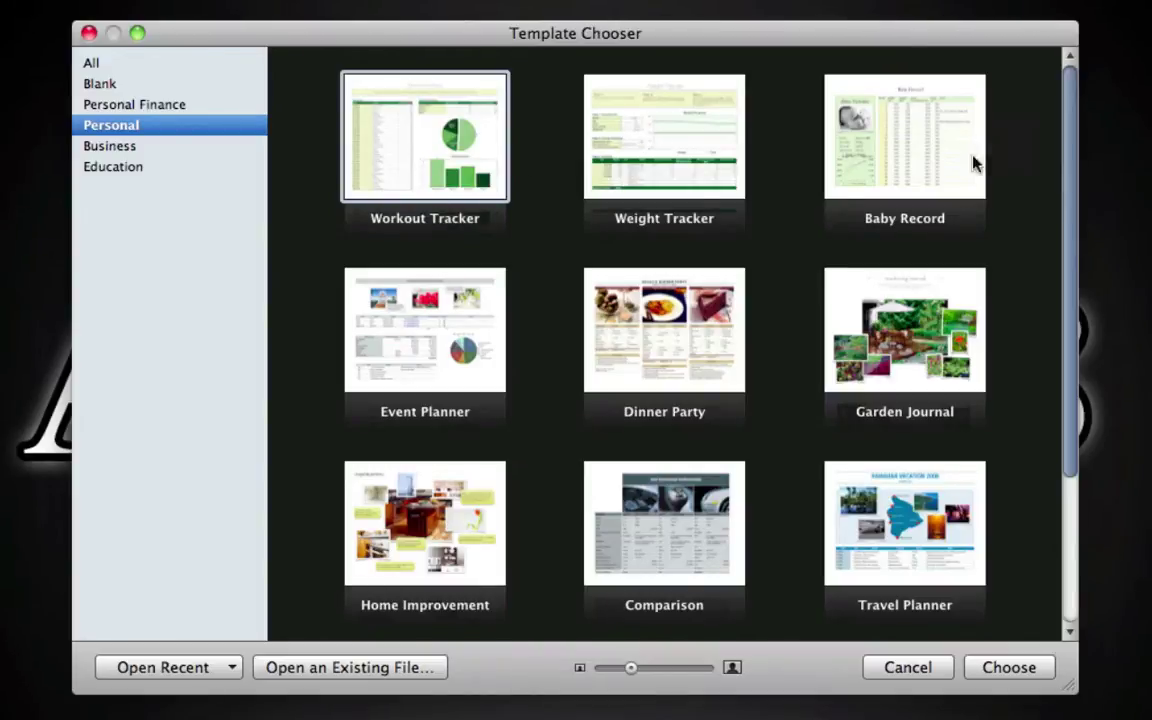
pyautogui.click(107, 150)
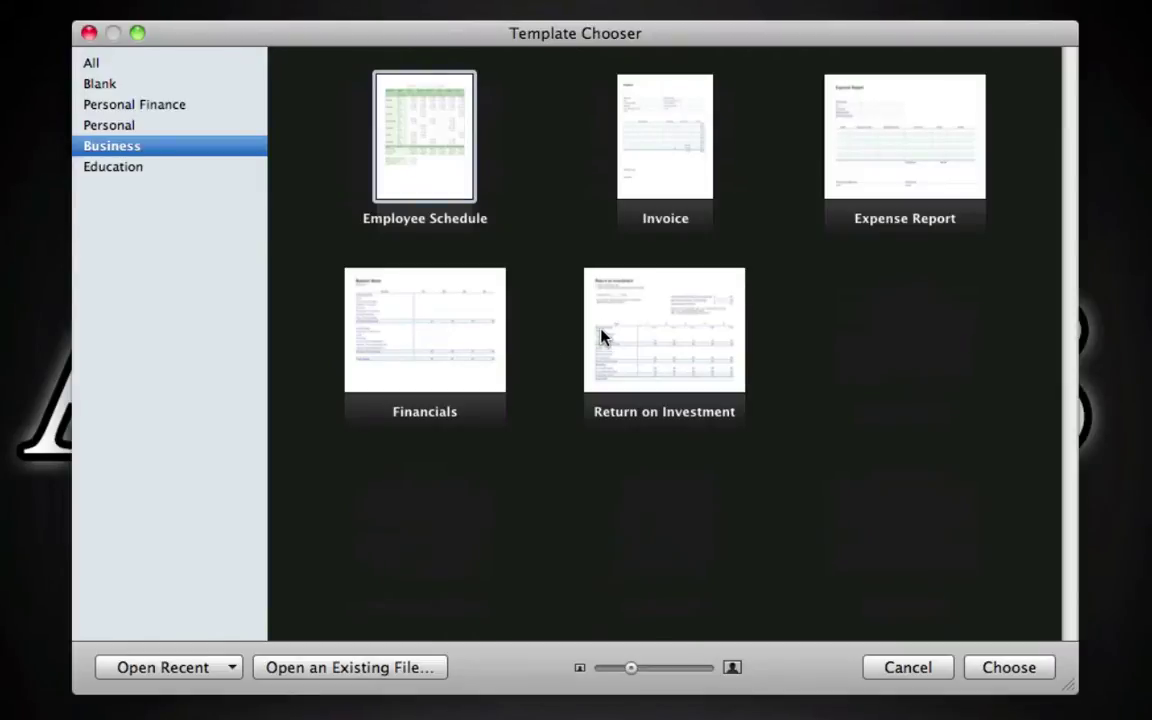
pyautogui.click(114, 167)
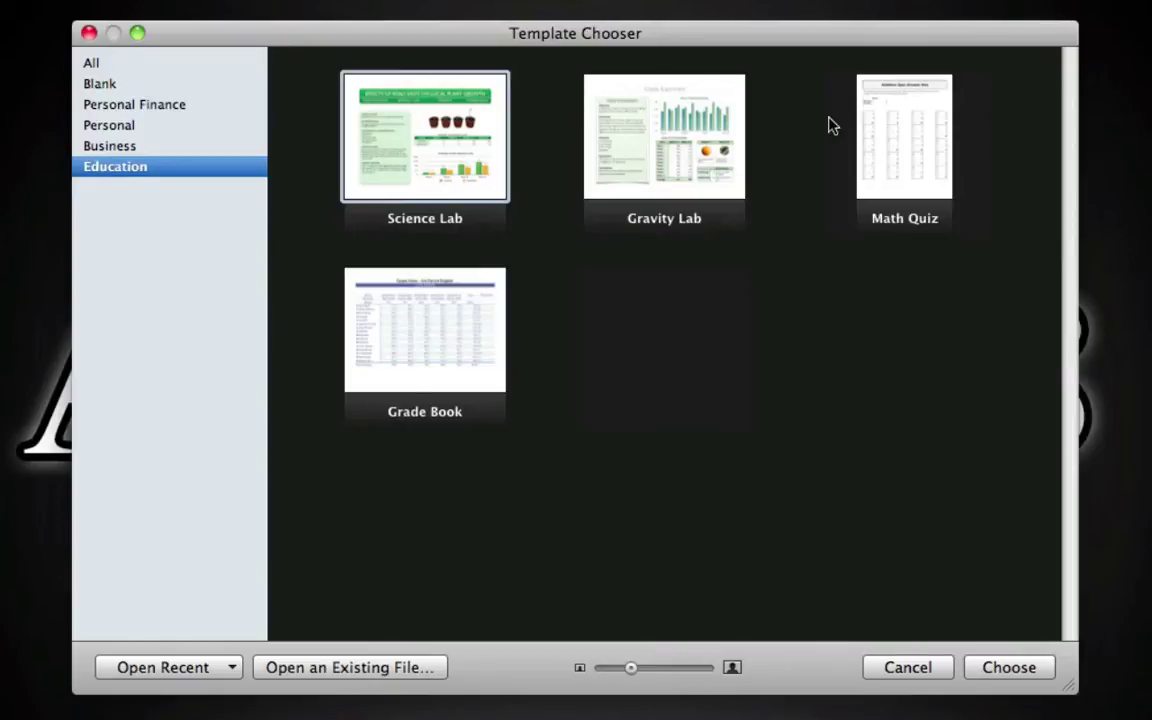
pyautogui.click(92, 65)
pyautogui.scroll(5, 365, 276)
pyautogui.scroll(10, 370, 272)
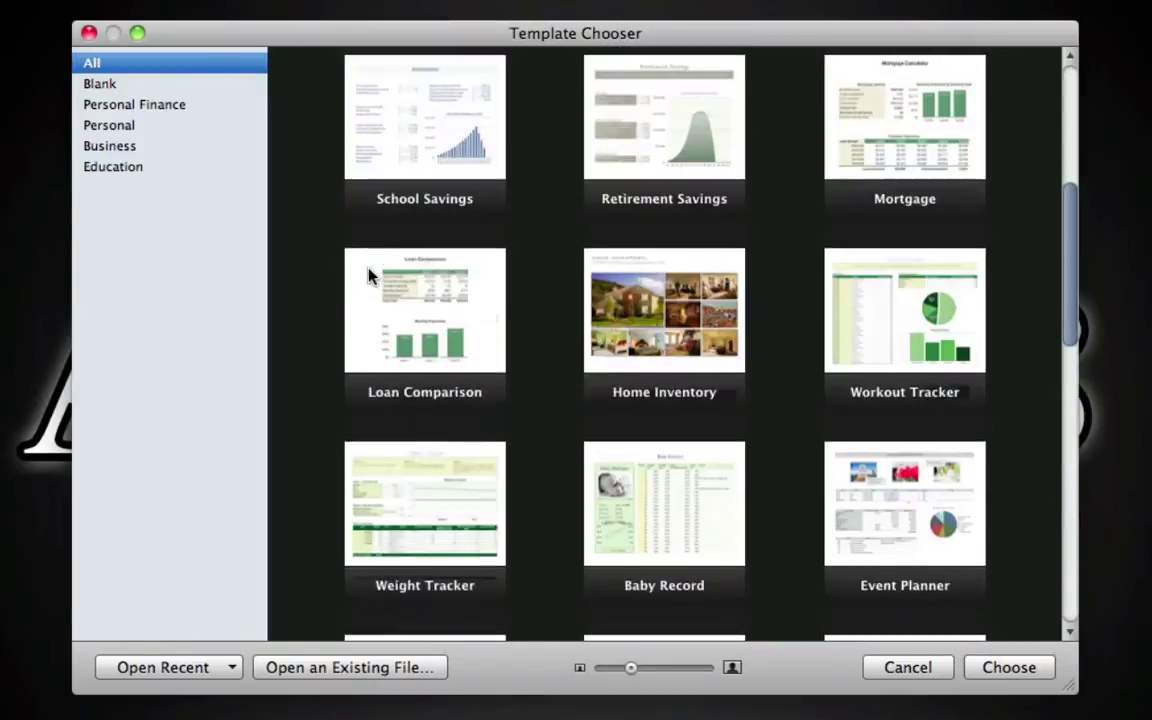
# Create a new spreadsheet from the Blank template and select cell A1 of its table
pyautogui.doubleClick(418, 124)
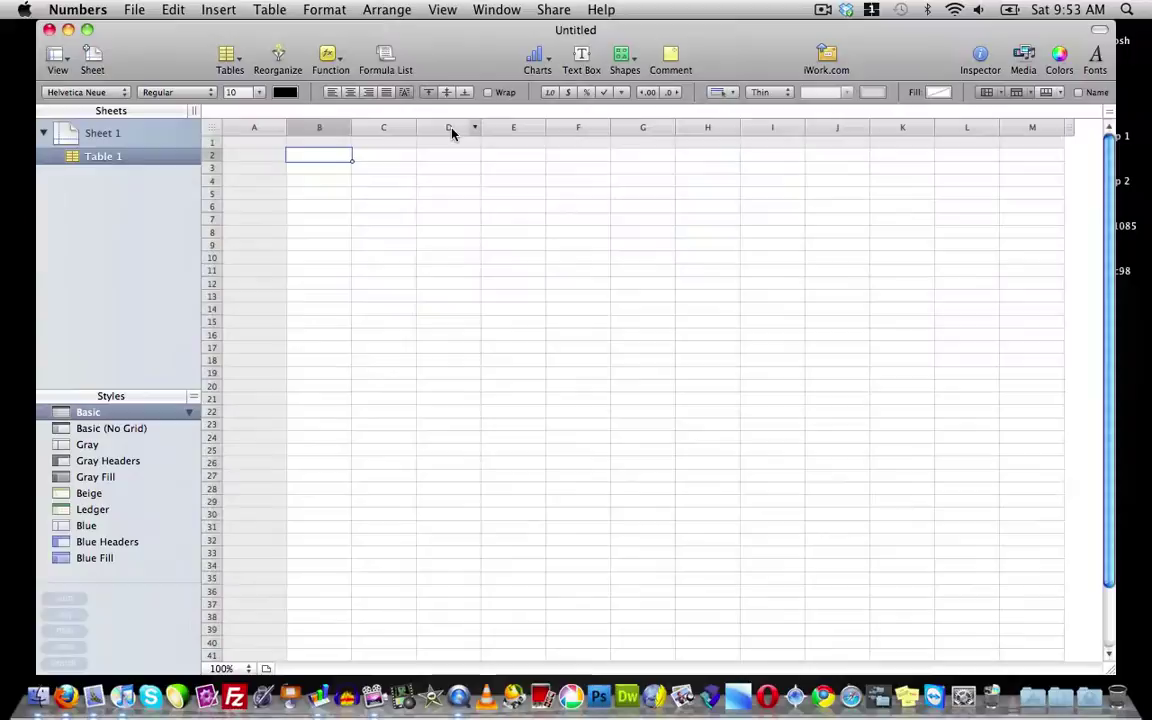
pyautogui.click(267, 146)
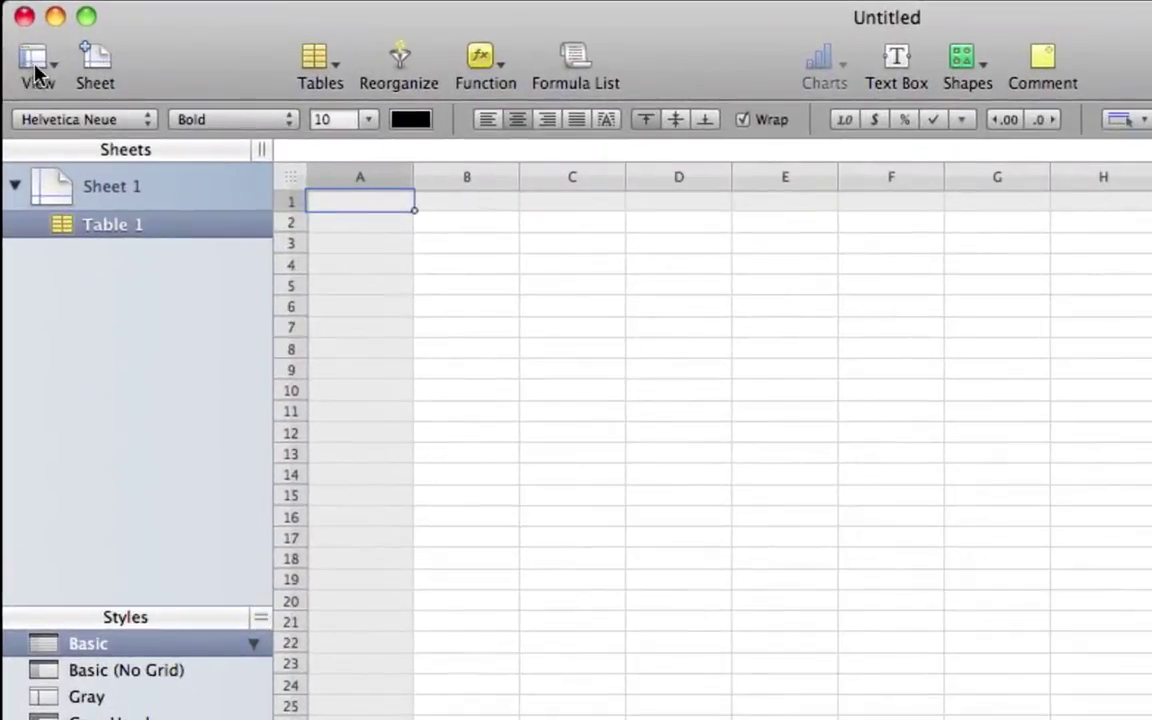
pyautogui.click(57, 57)
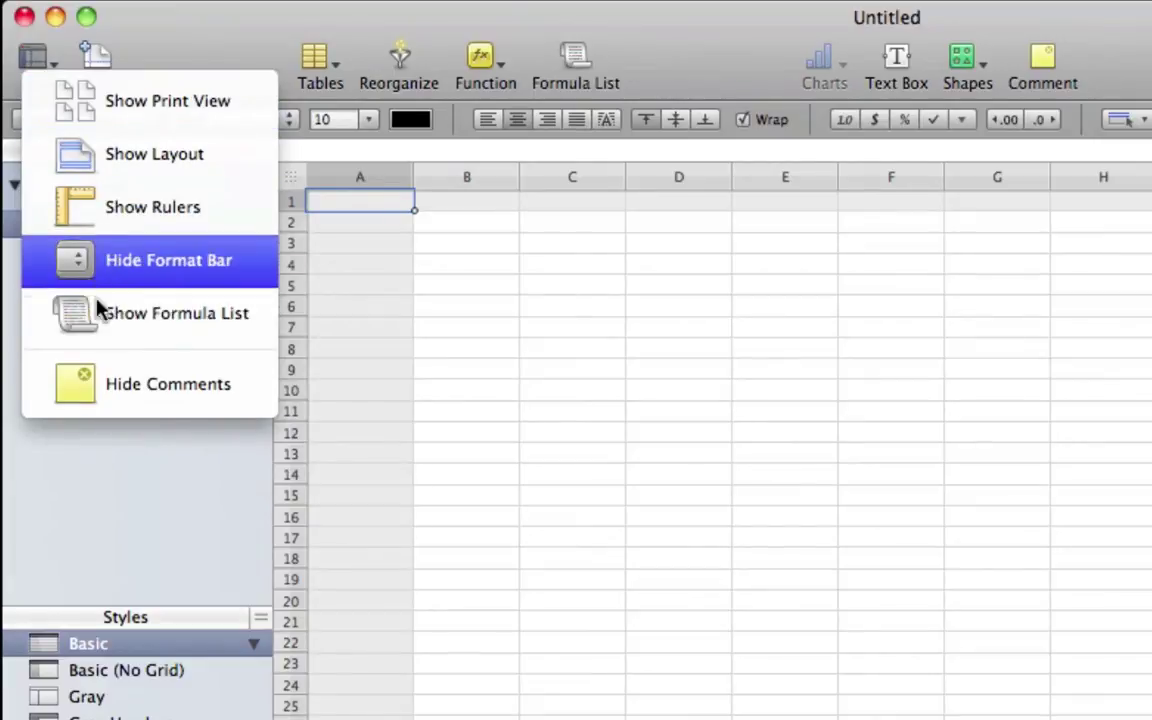
pyautogui.click(138, 40)
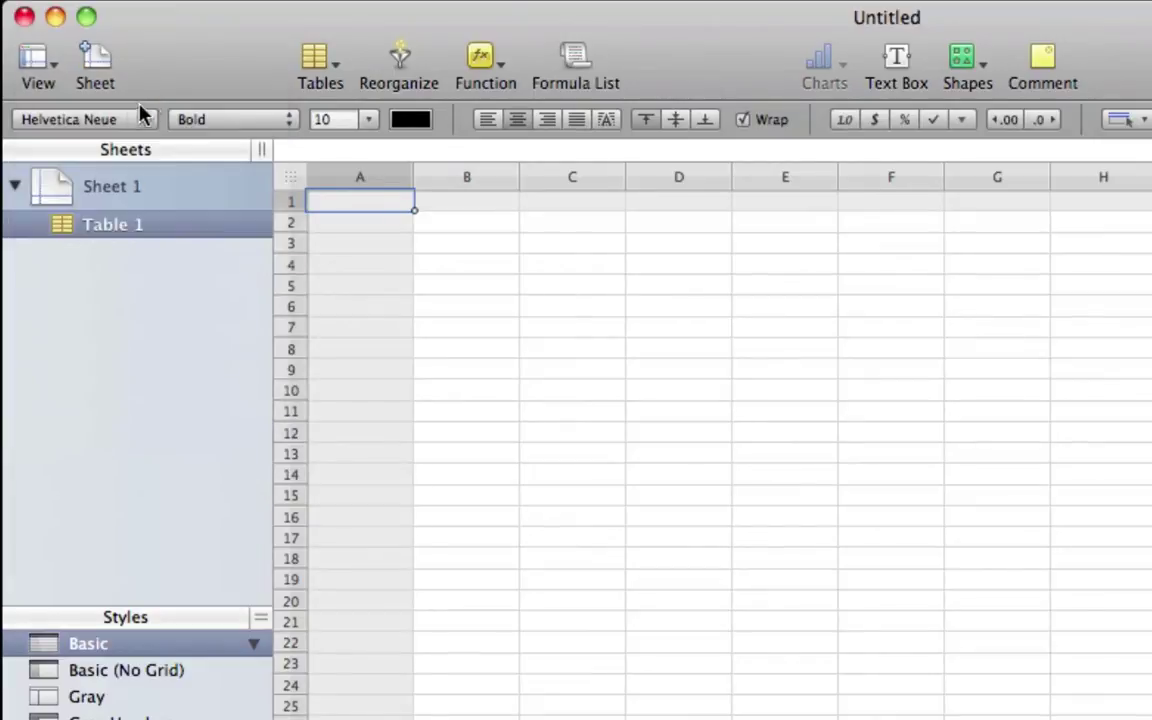
# Add a second sheet to the document and switch between the two sheets and their tables
pyautogui.click(92, 60)
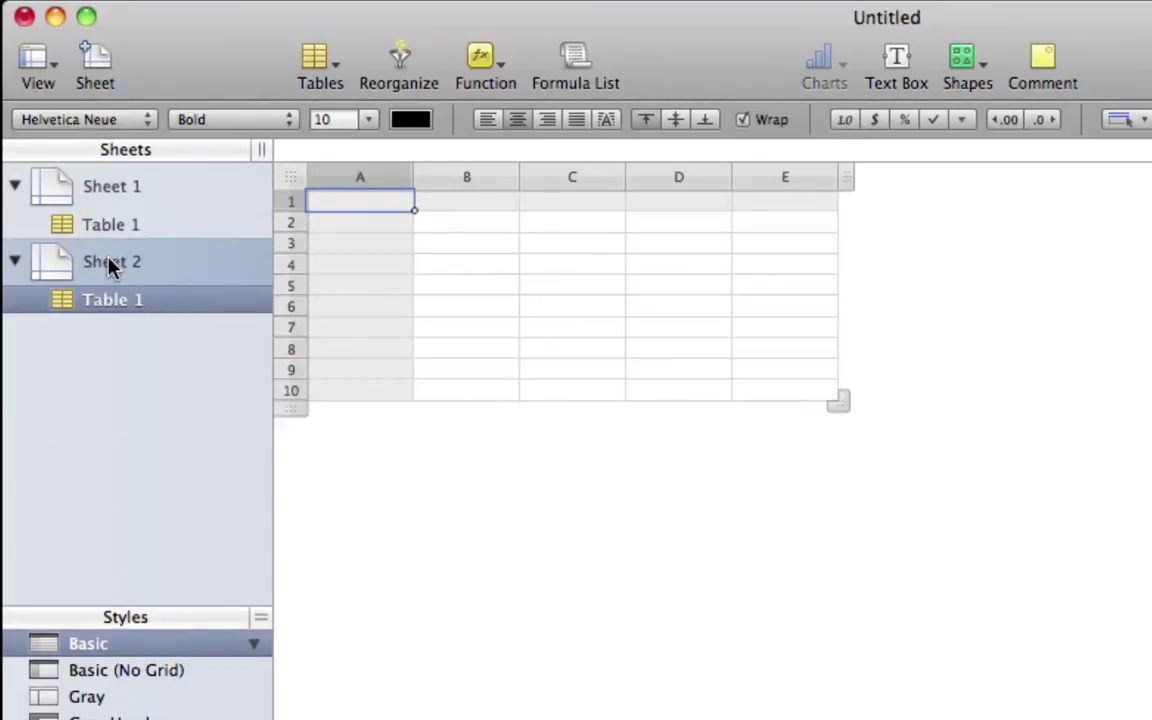
pyautogui.click(110, 263)
pyautogui.click(96, 188)
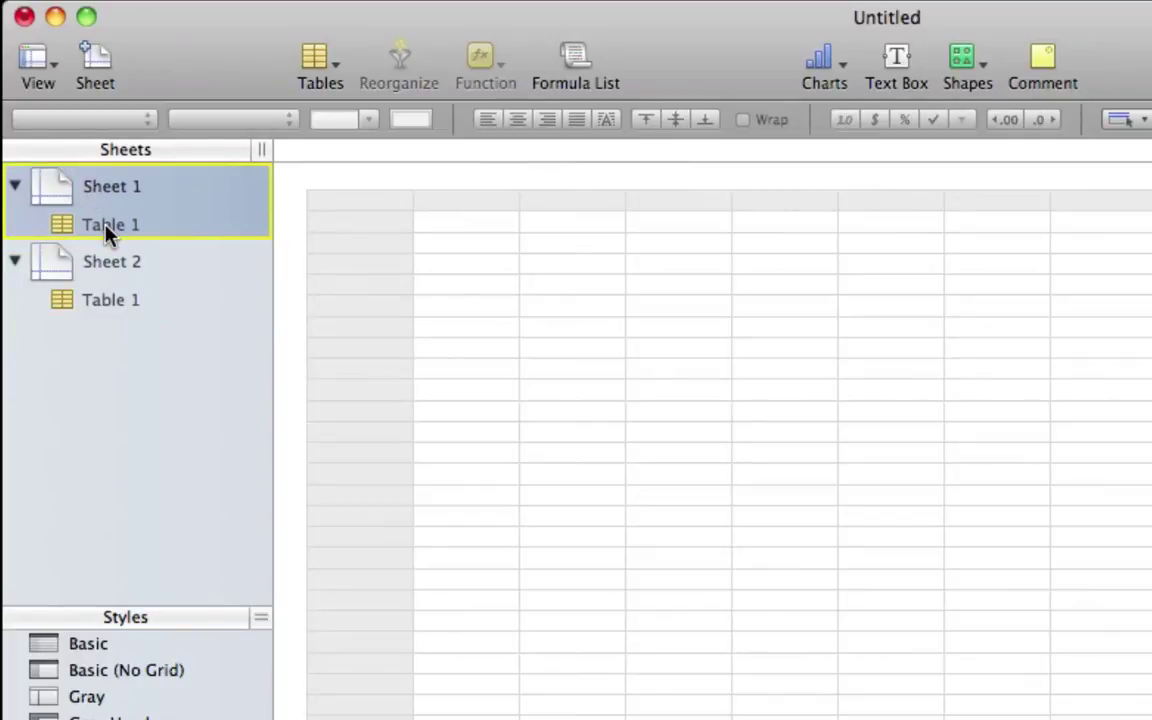
pyautogui.click(108, 227)
pyautogui.click(108, 263)
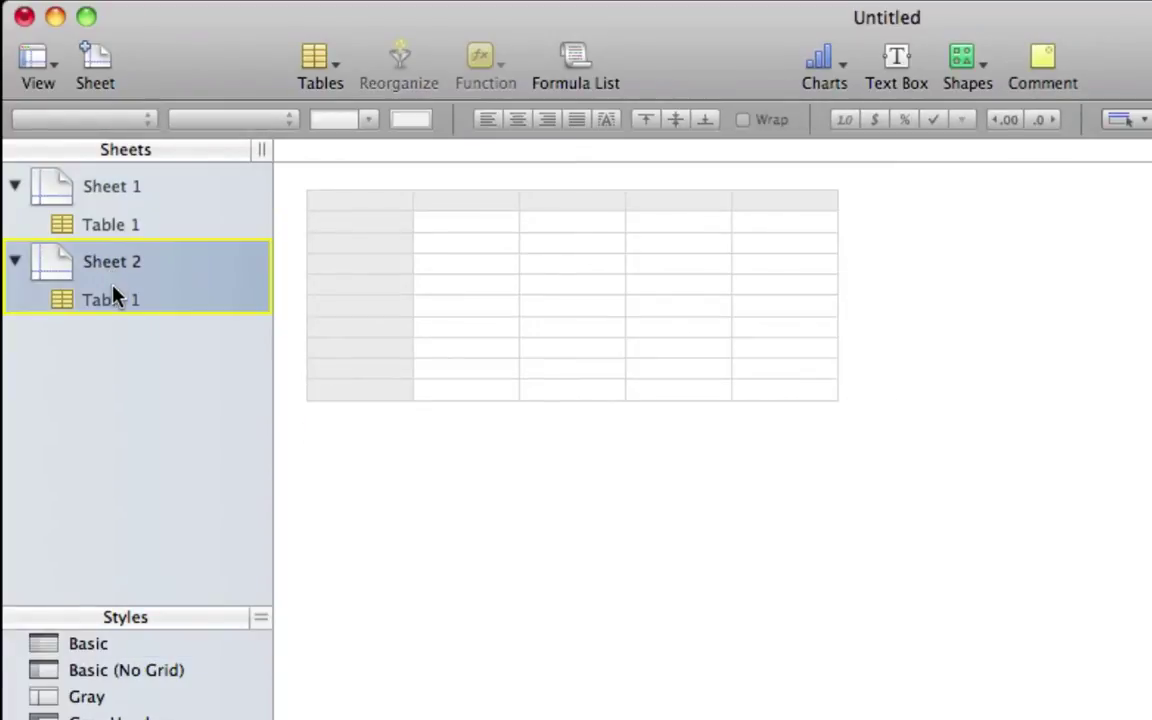
pyautogui.click(113, 295)
# Collapse Sheet 2 in the sheet list and cut it from the document
pyautogui.click(16, 263)
pyautogui.rightClick(18, 260)
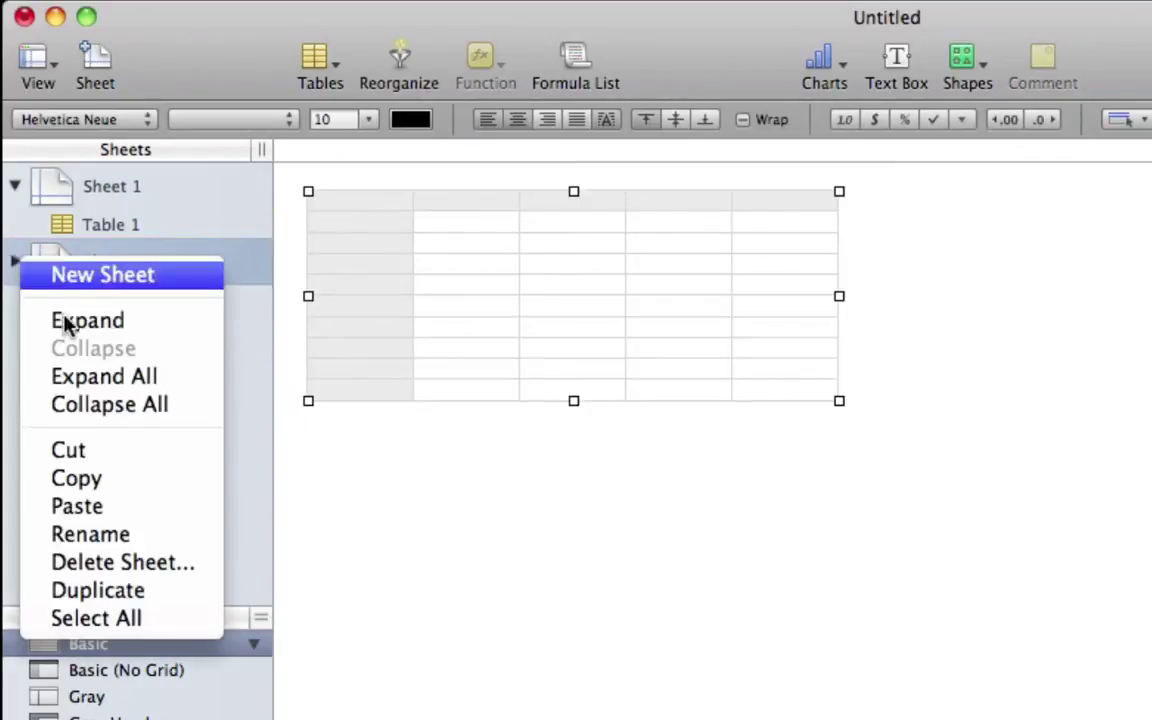
pyautogui.click(85, 452)
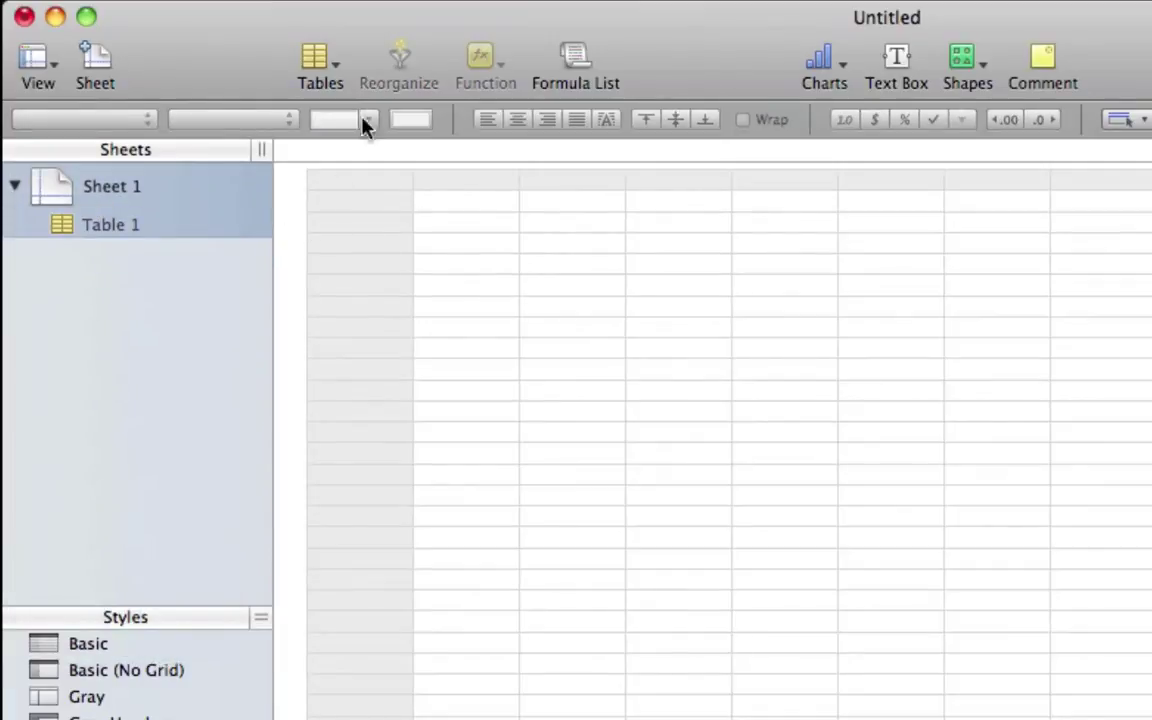
# Add a second table of the Headers type to Sheet 1, and select the sheet and its first table
pyautogui.click(336, 55)
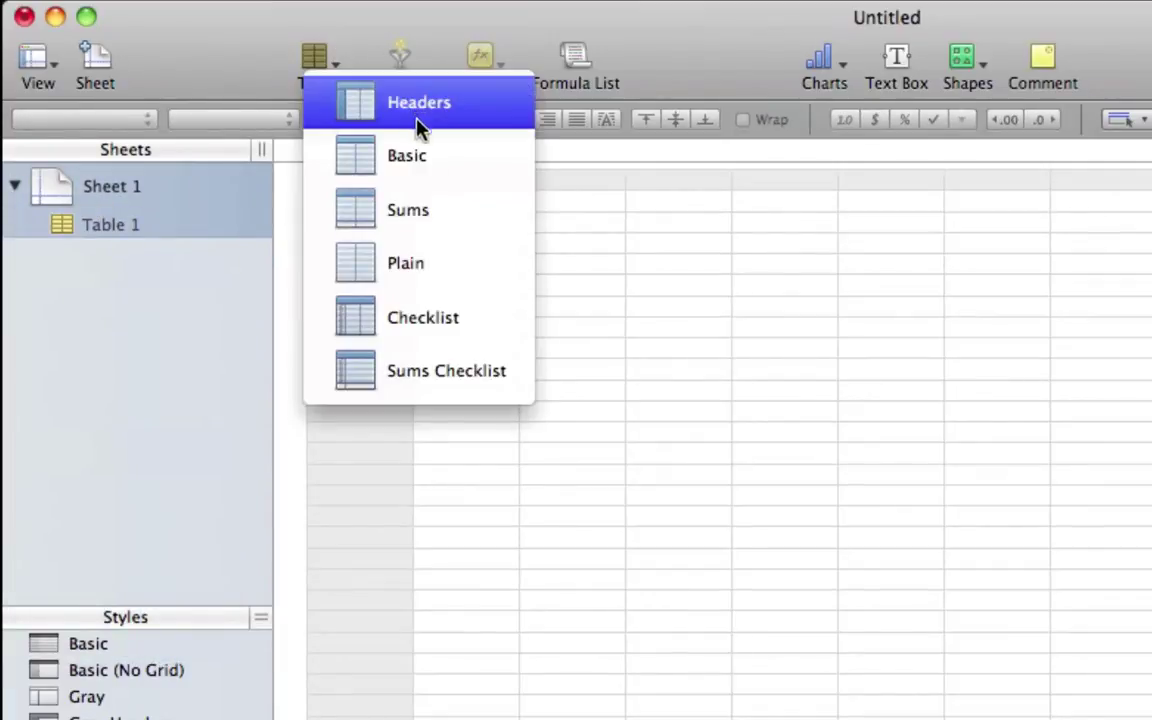
pyautogui.click(368, 108)
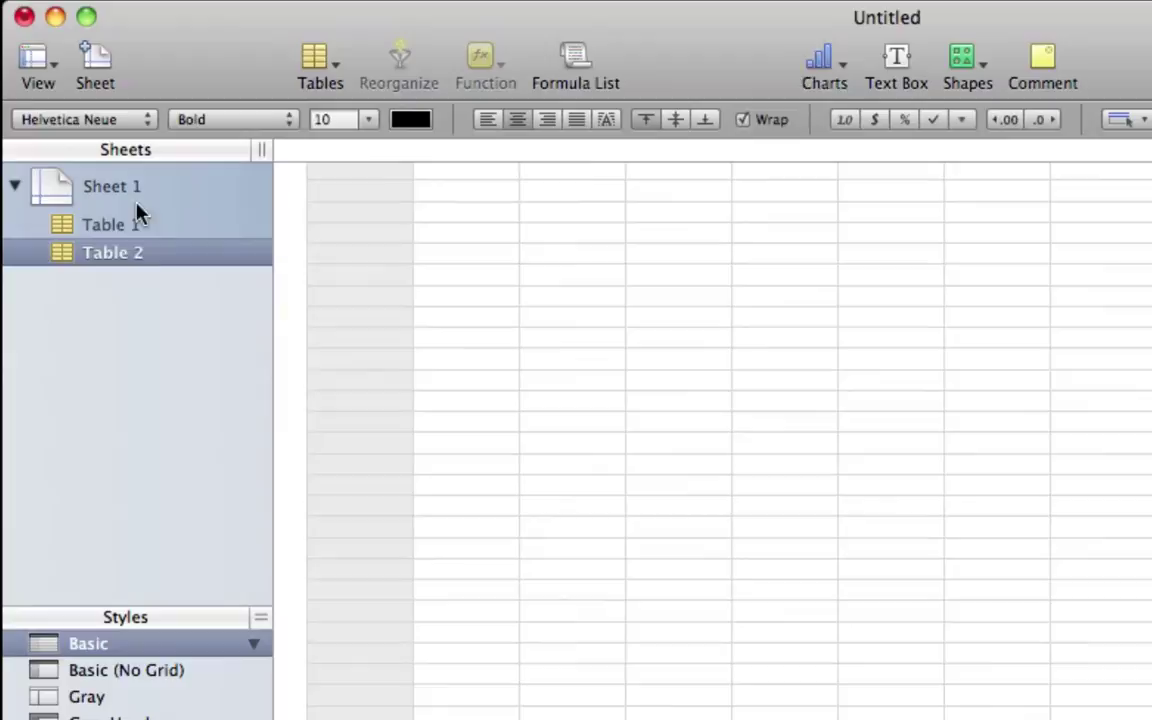
pyautogui.click(88, 193)
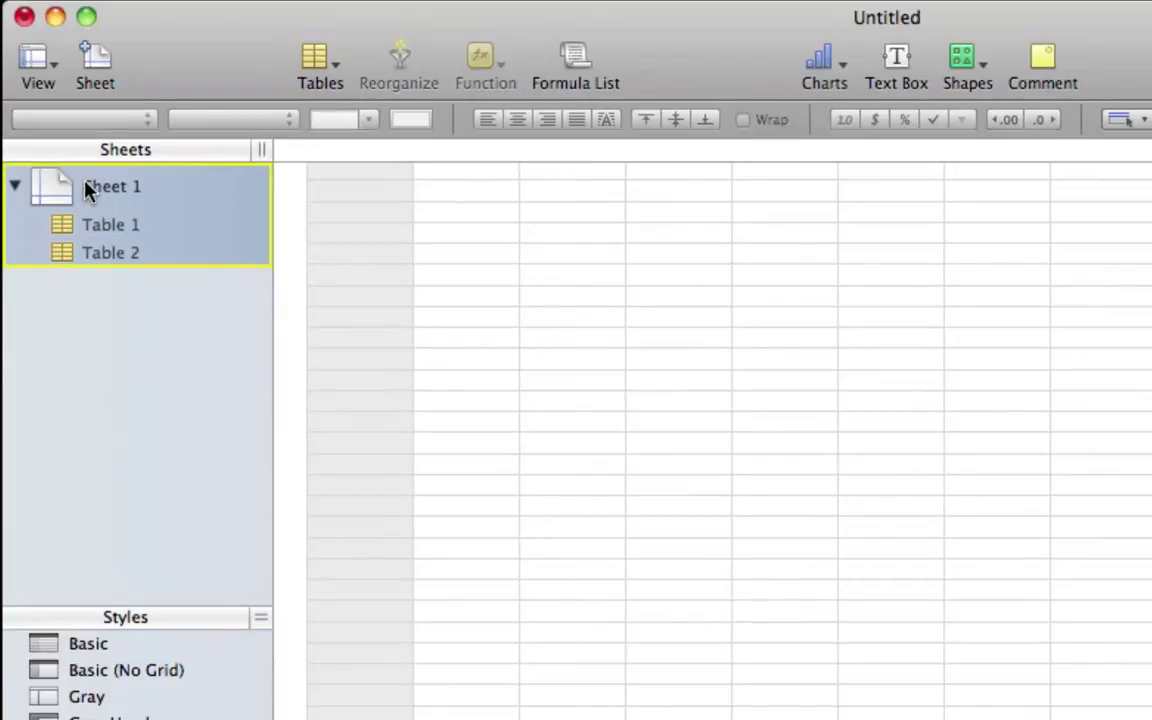
pyautogui.click(110, 227)
# Cut Table 2 from Sheet 1
pyautogui.click(113, 254)
pyautogui.rightClick(113, 254)
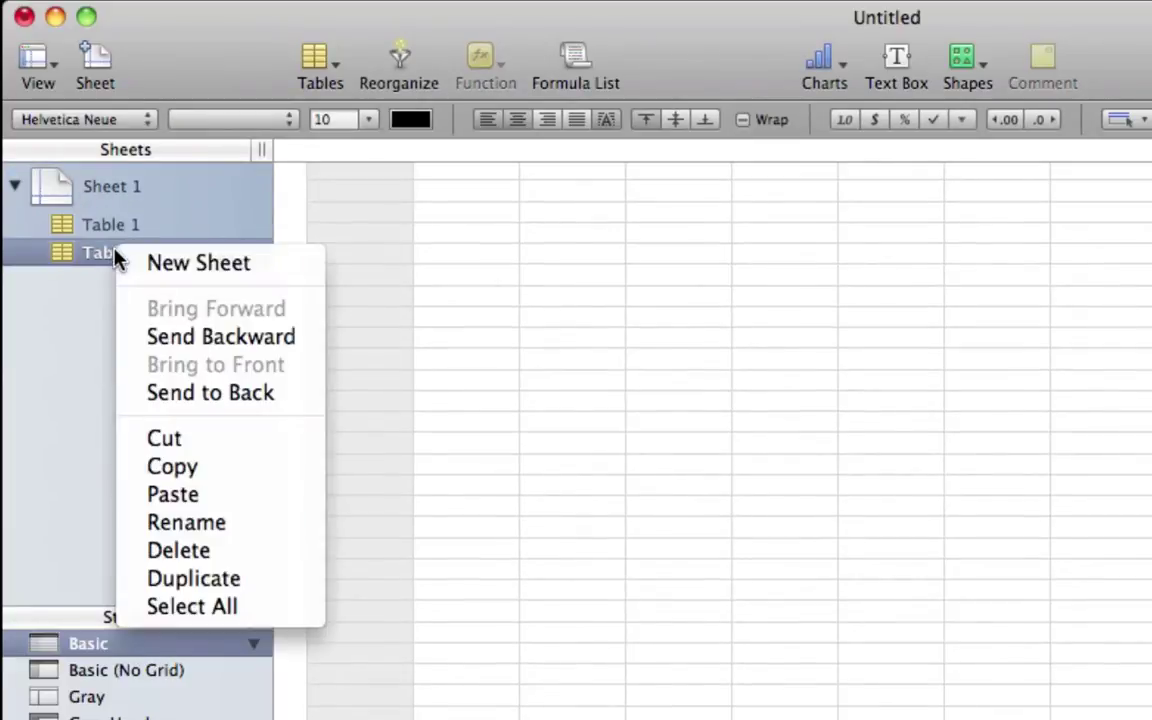
pyautogui.click(216, 437)
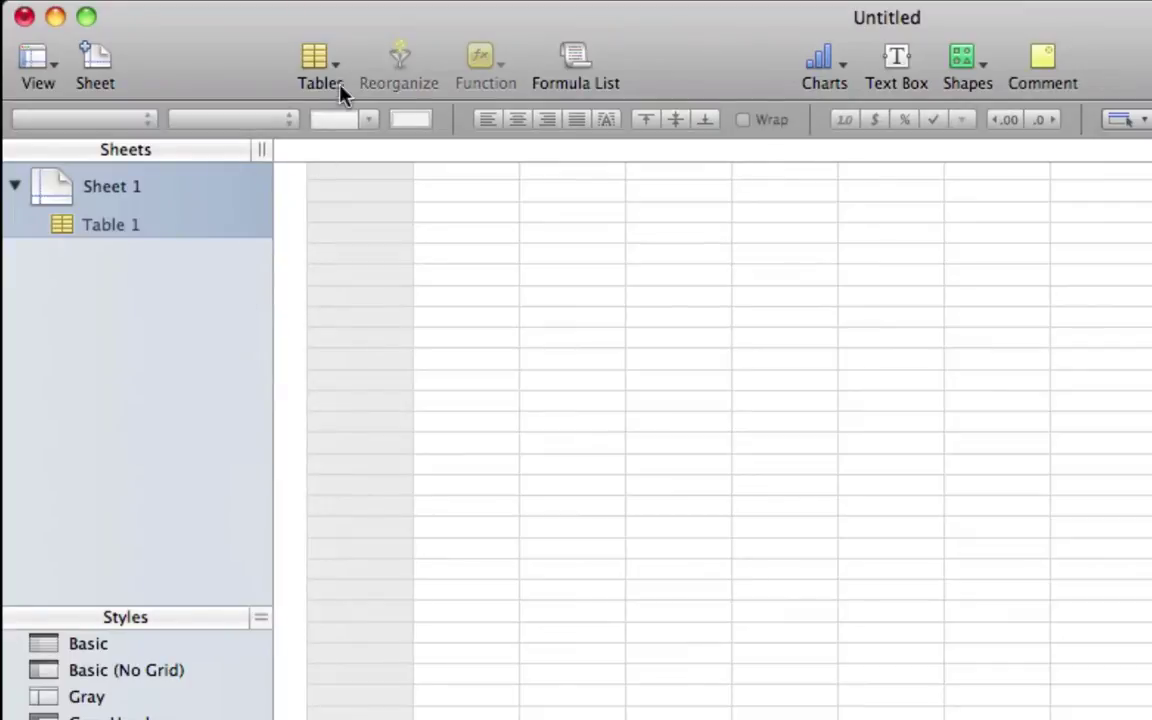
# Select Table 1, check its sort, filter and category options for reorganizing, and close them
pyautogui.click(352, 206)
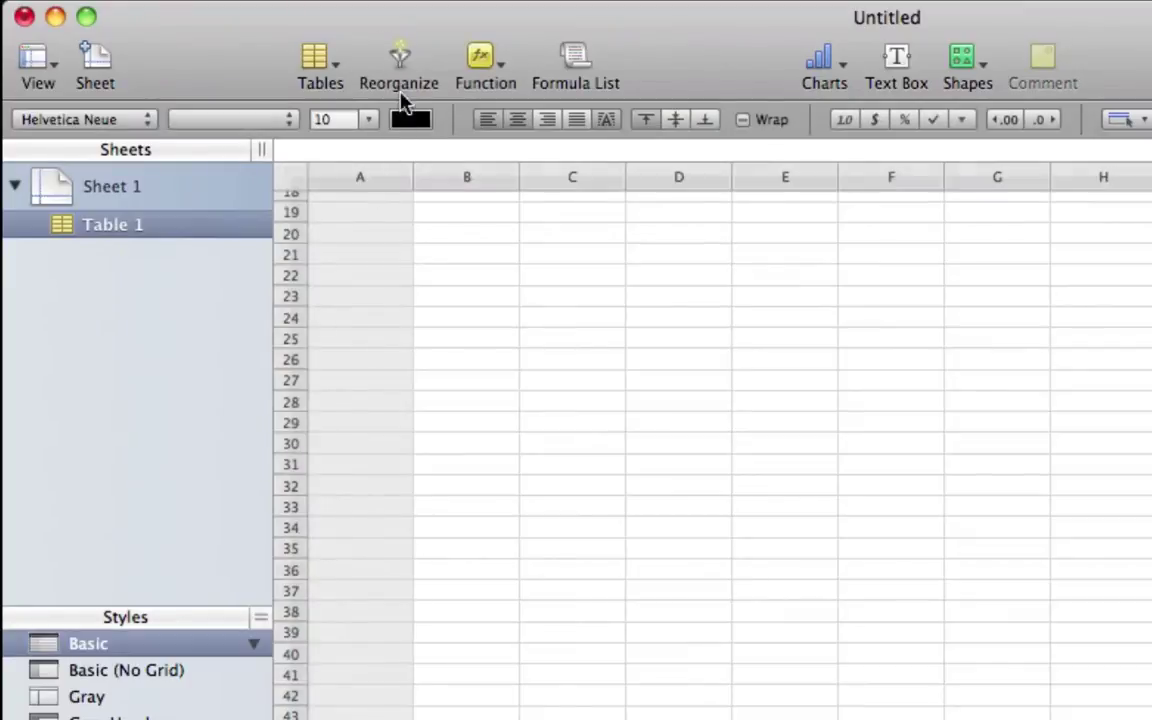
pyautogui.click(402, 75)
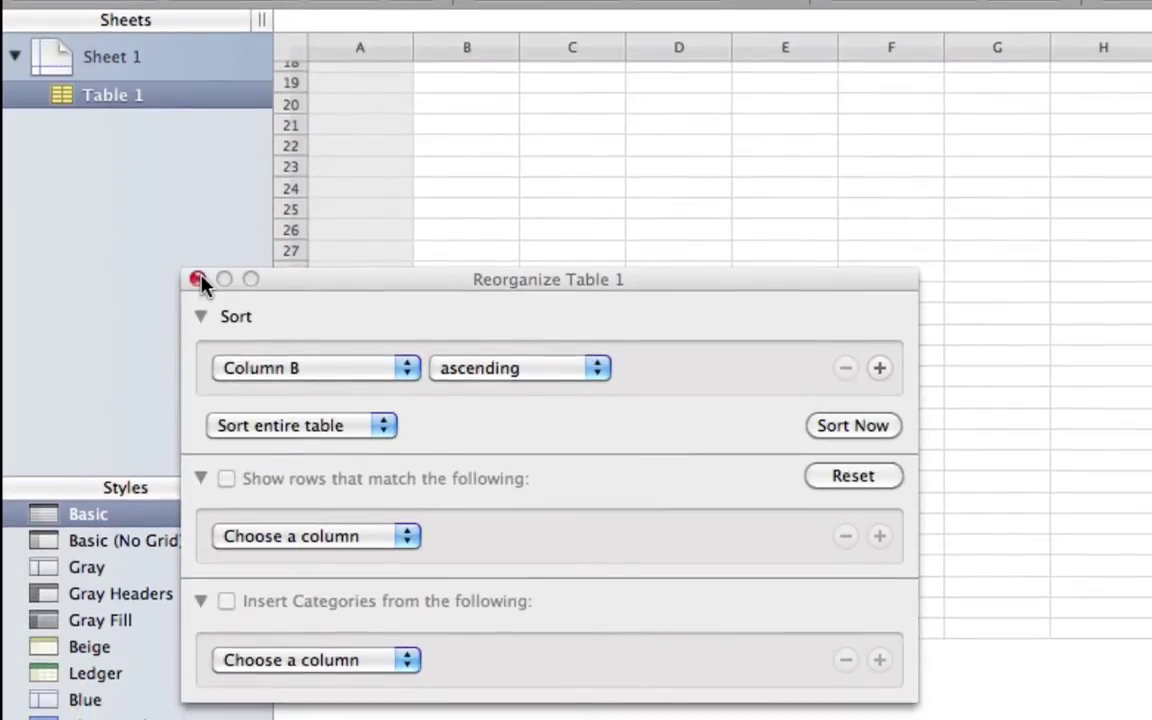
pyautogui.click(198, 279)
# Examine the available functions and the formula list for Table 1 without inserting anything
pyautogui.click(482, 70)
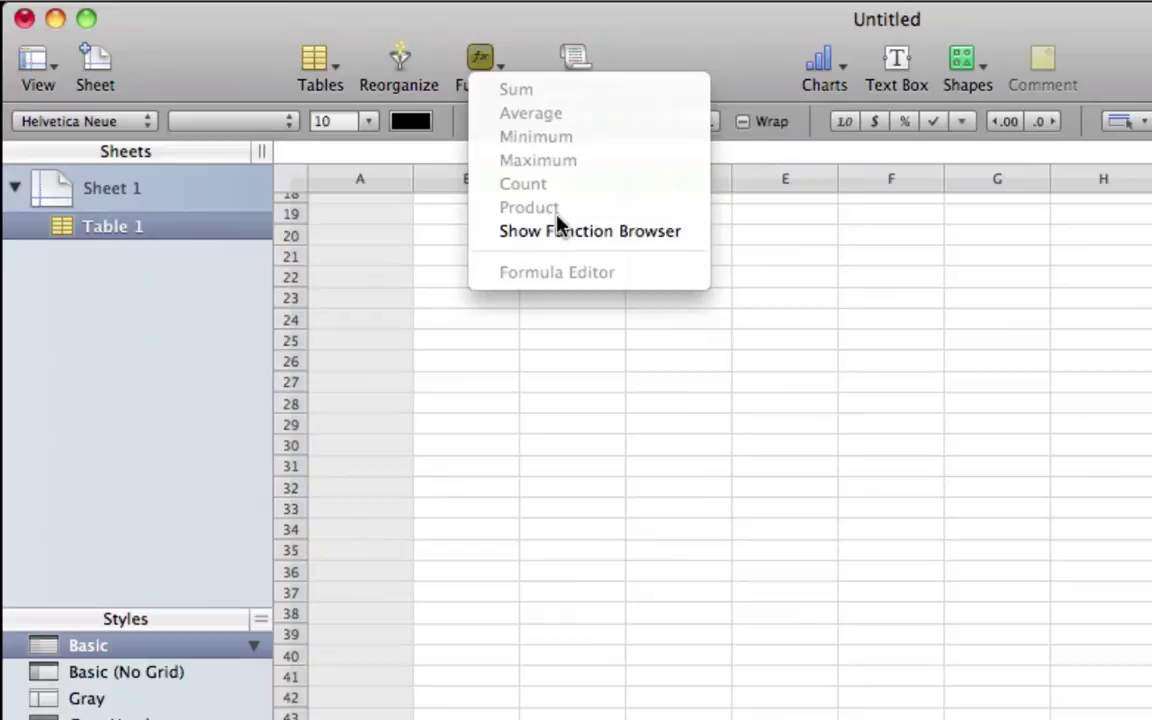
pyautogui.click(525, 70)
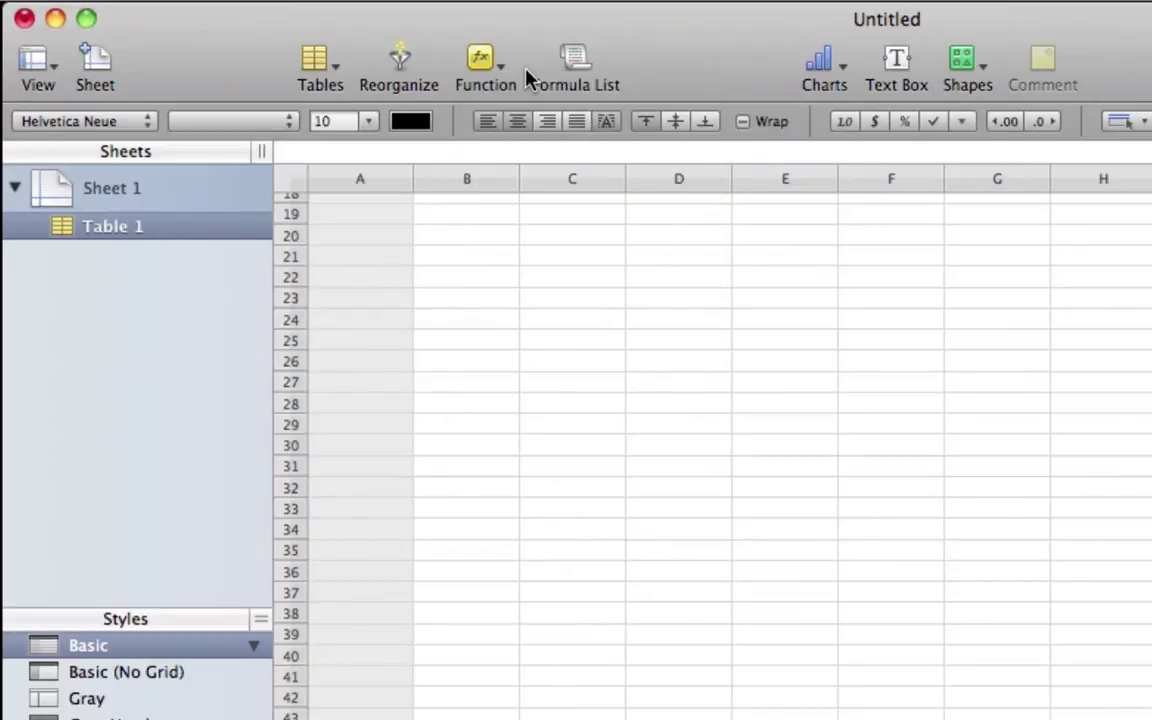
pyautogui.scroll(6, 525, 353)
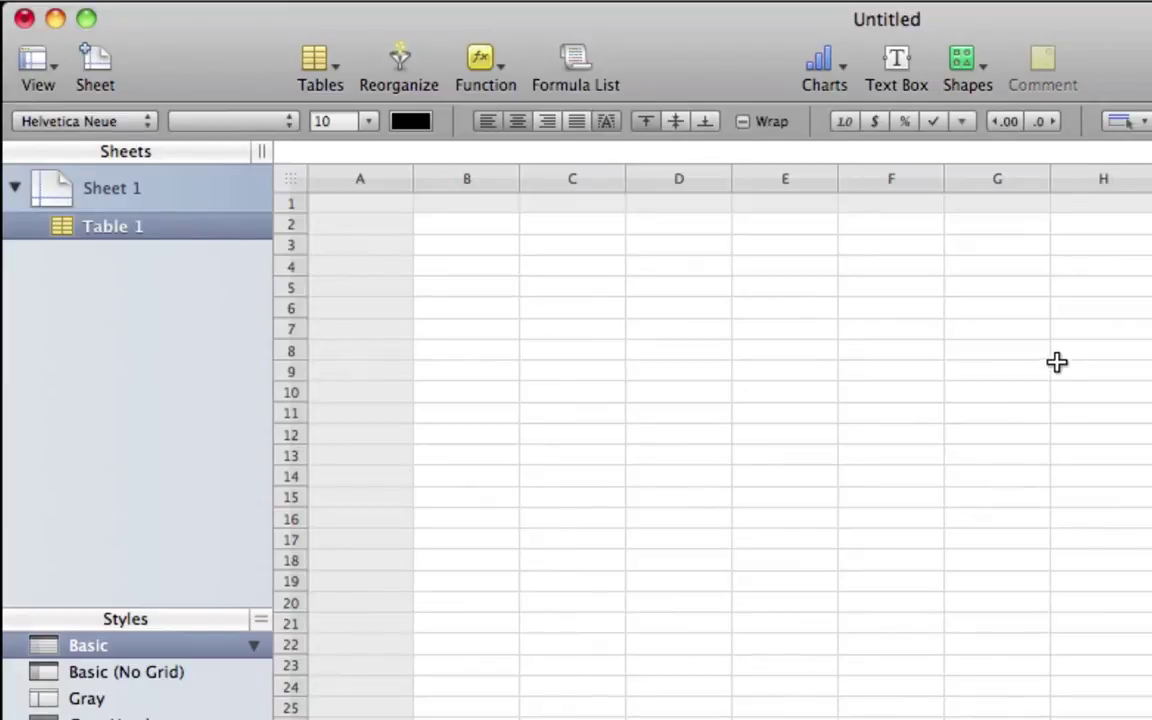
pyautogui.click(484, 68)
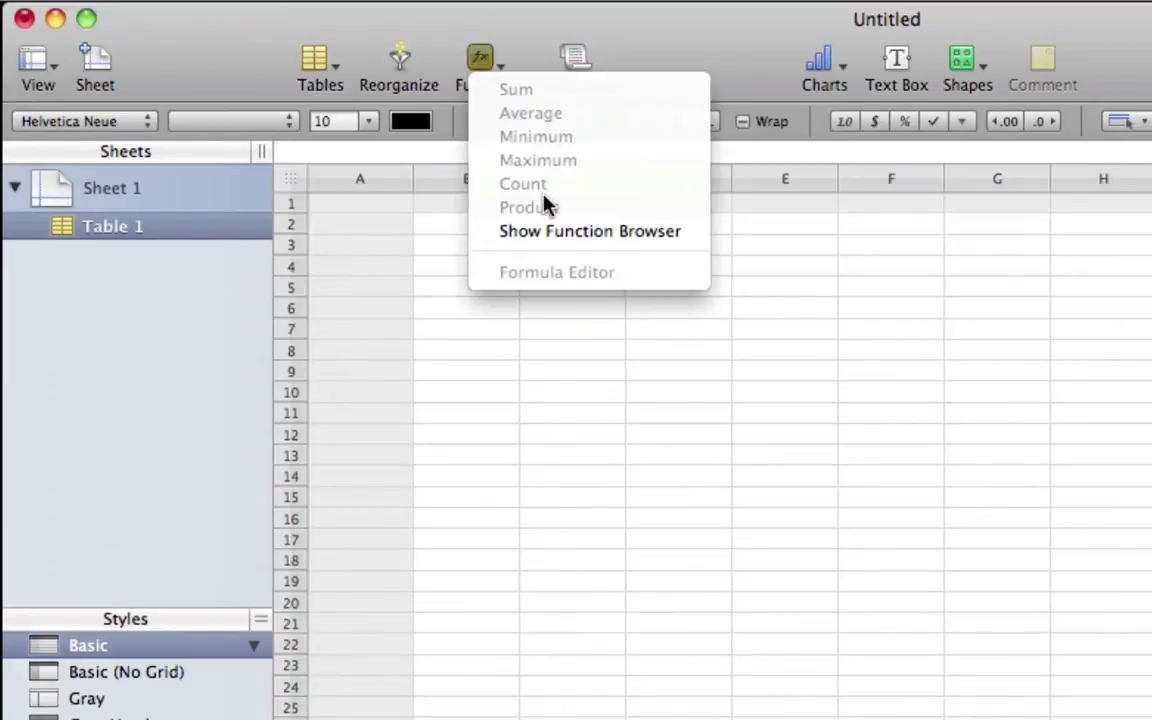
pyautogui.click(476, 72)
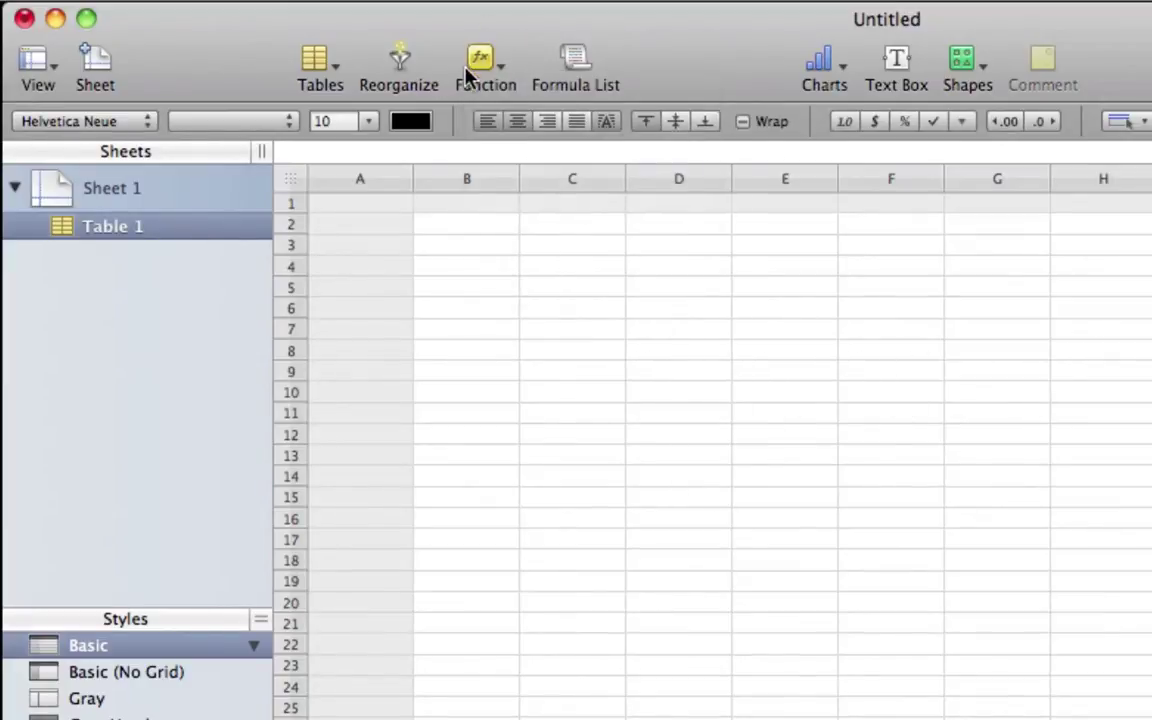
pyautogui.click(575, 56)
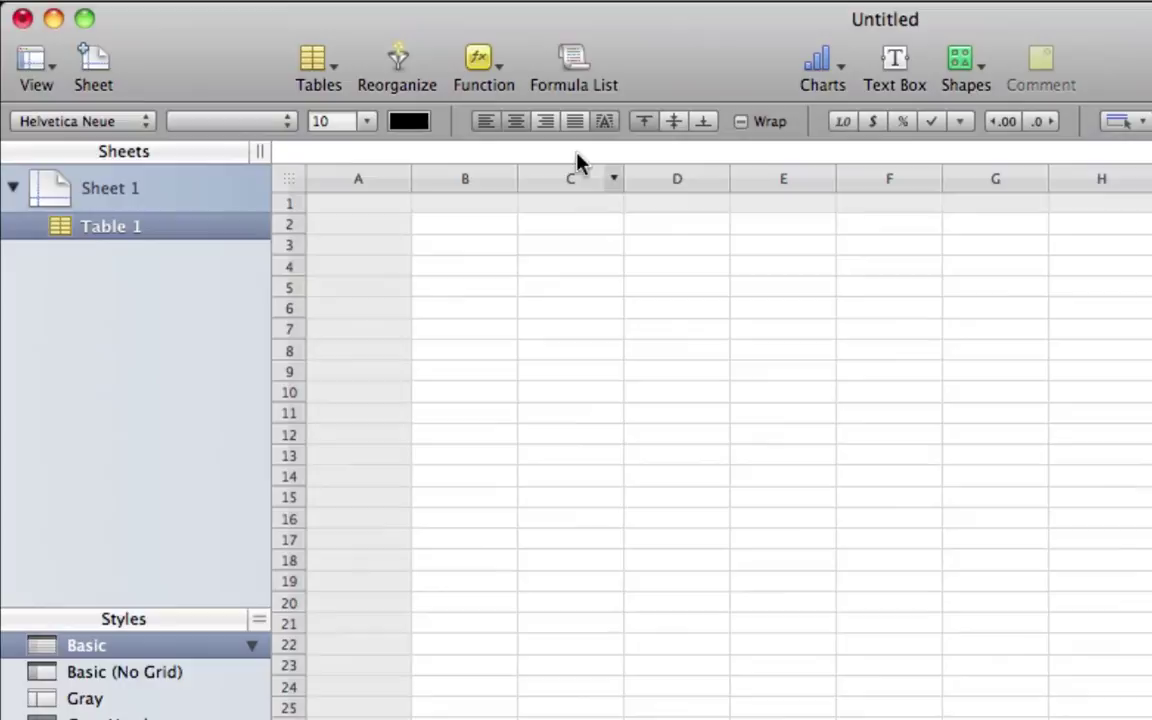
# Examine the available chart types and the available shapes without inserting any
pyautogui.click(825, 64)
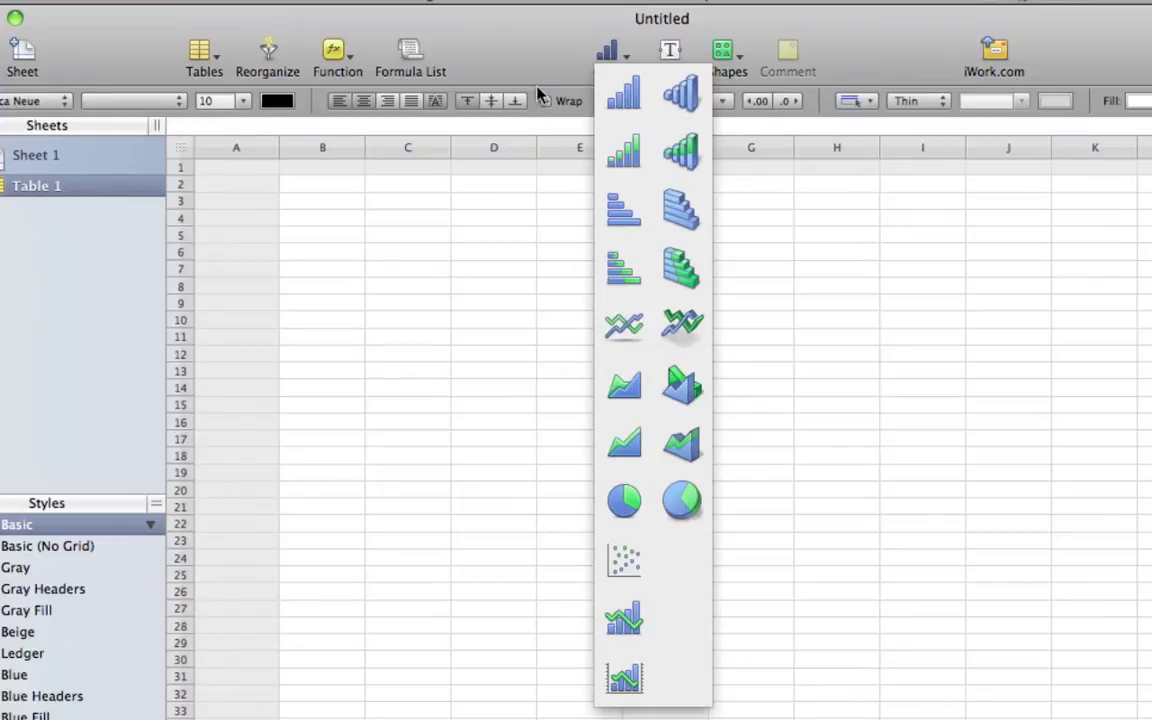
pyautogui.click(608, 46)
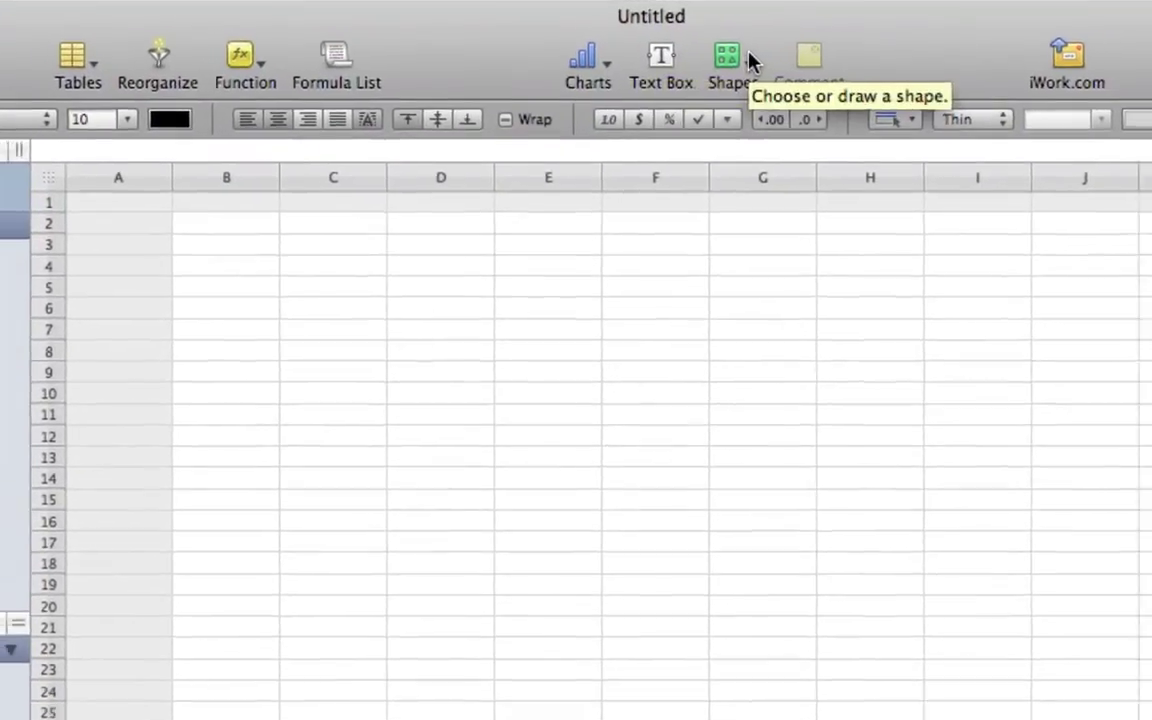
pyautogui.click(740, 62)
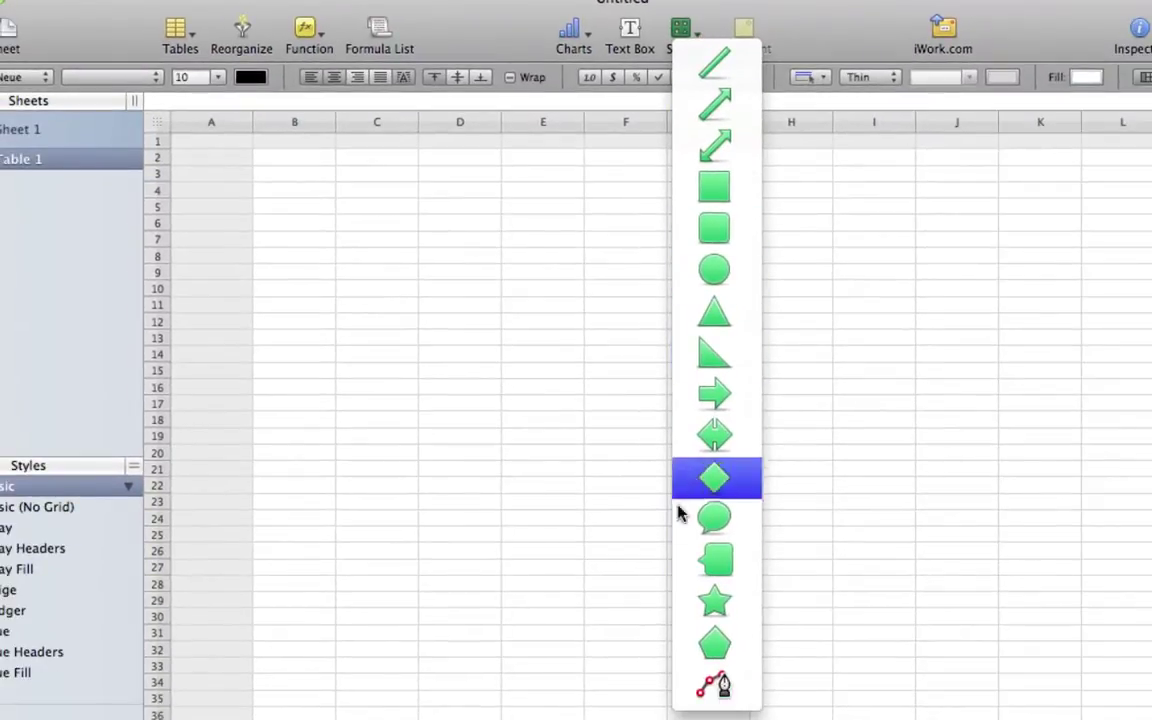
pyautogui.click(770, 38)
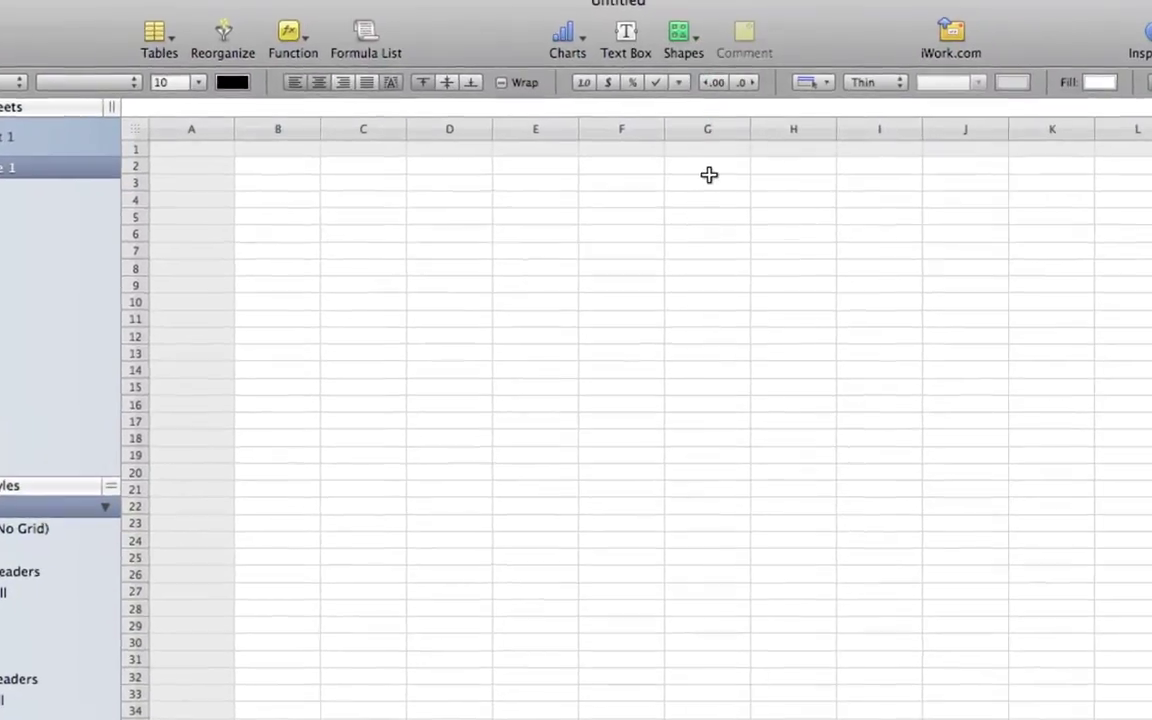
# Attach a comment to cell G2 of Table 1 and enter "green" in that cell
pyautogui.click(708, 158)
pyautogui.click(757, 88)
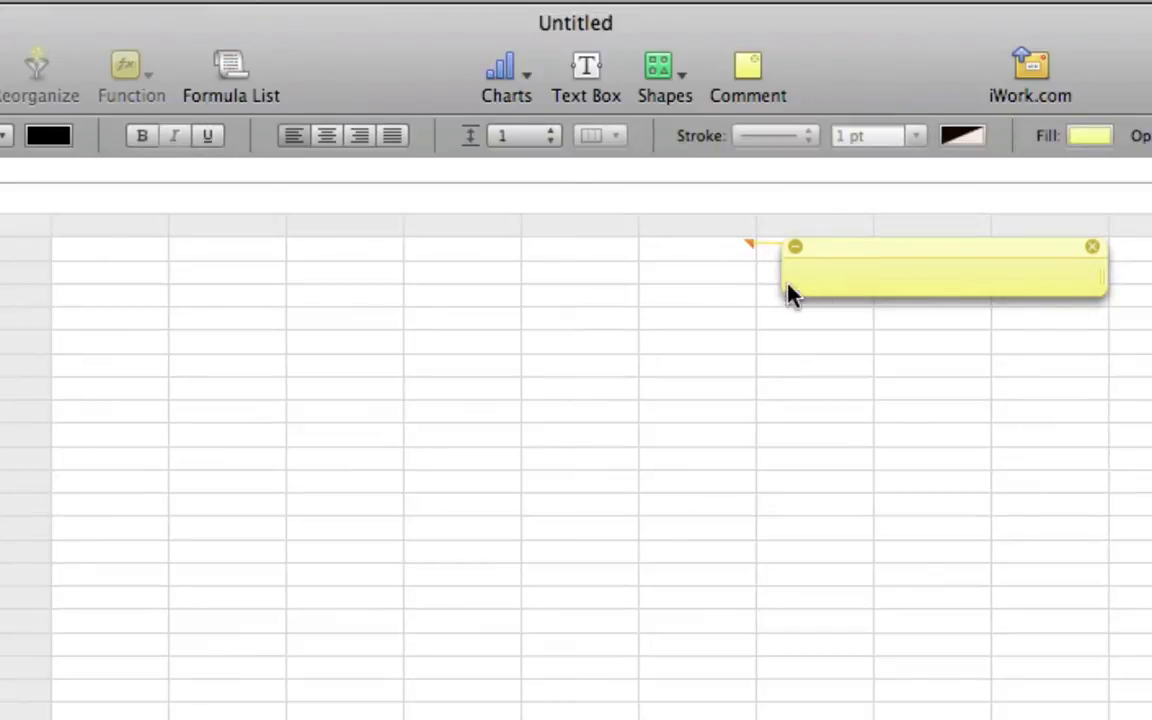
pyautogui.click(735, 252)
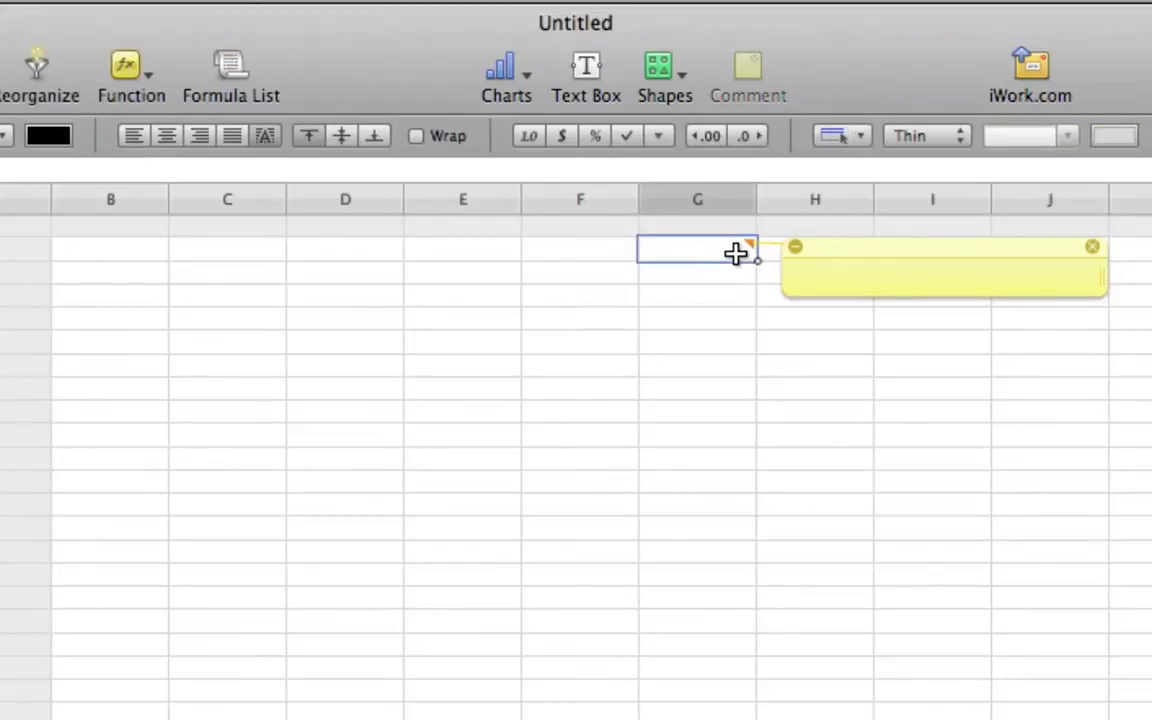
pyautogui.doubleClick(735, 252)
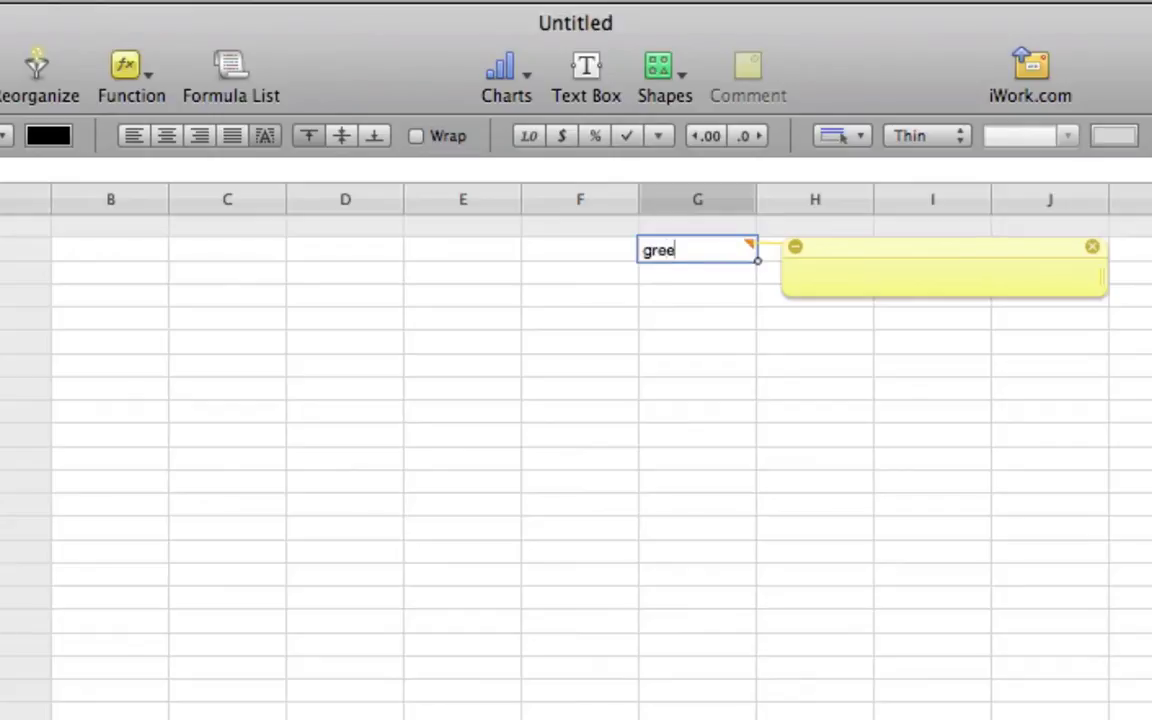
# Write "yeah its green" in the comment on cell G2 and reselect the cell
pyautogui.click(838, 270)
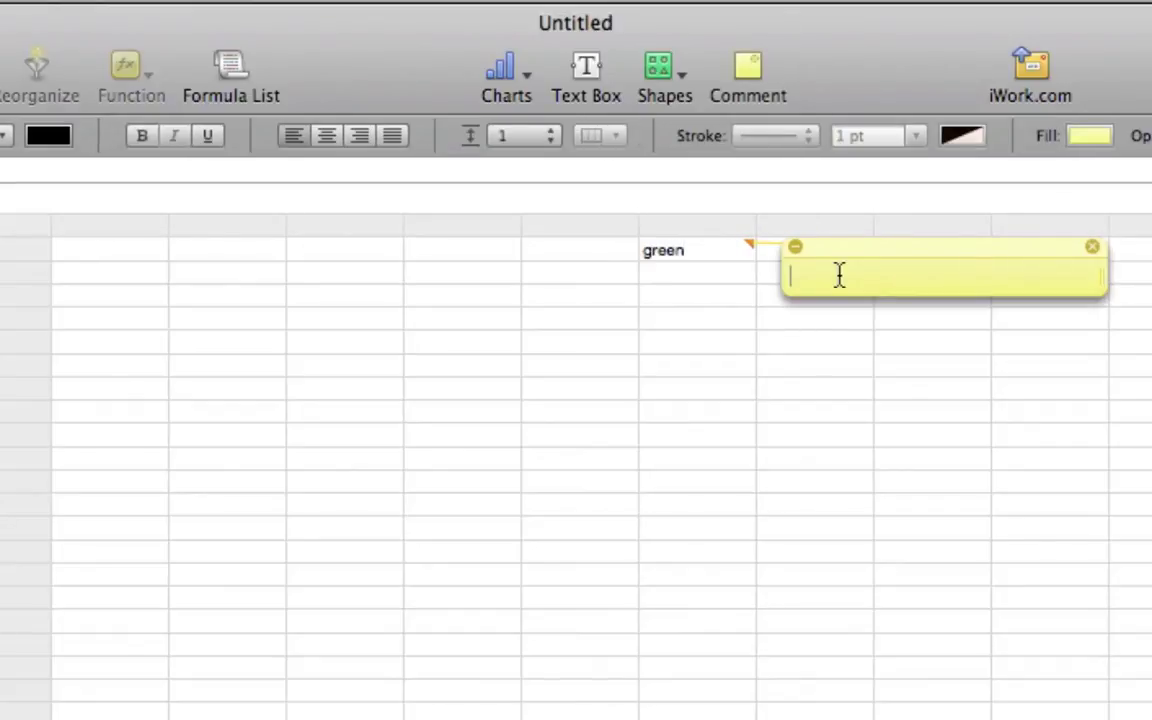
pyautogui.write('yeah its green')
pyautogui.click(1119, 391)
pyautogui.click(689, 250)
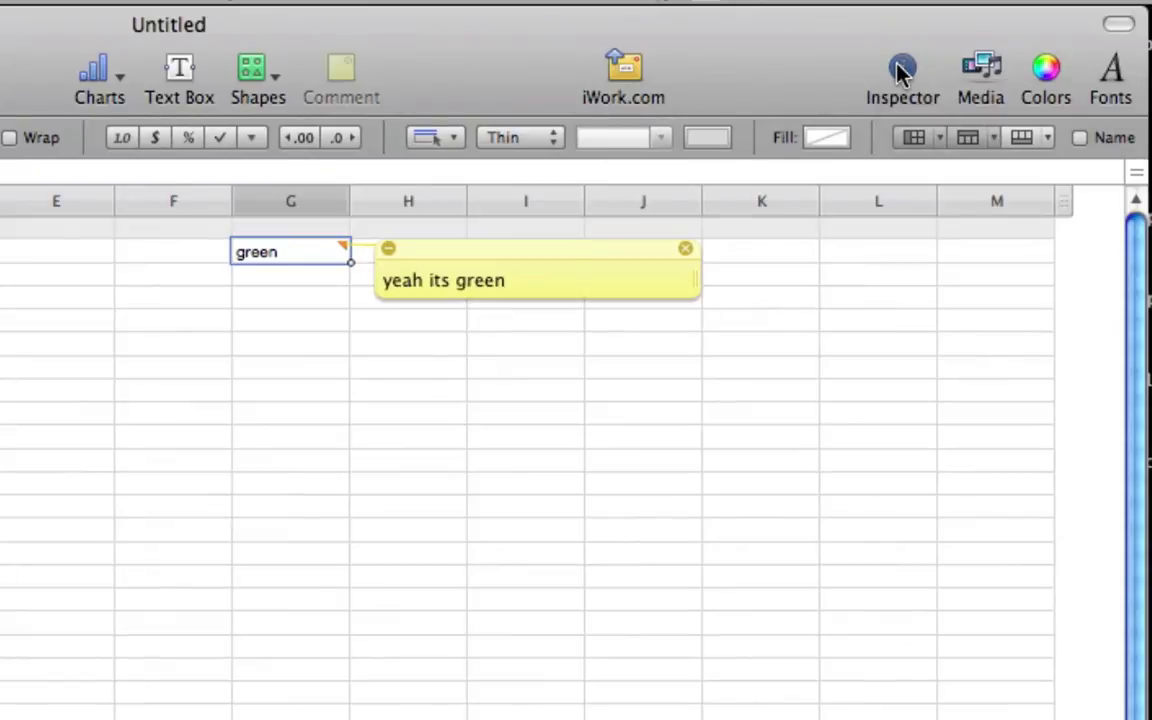
# Review the Inspector's document, sheet, table, cell and text settings for the spreadsheet, and close it
pyautogui.click(902, 69)
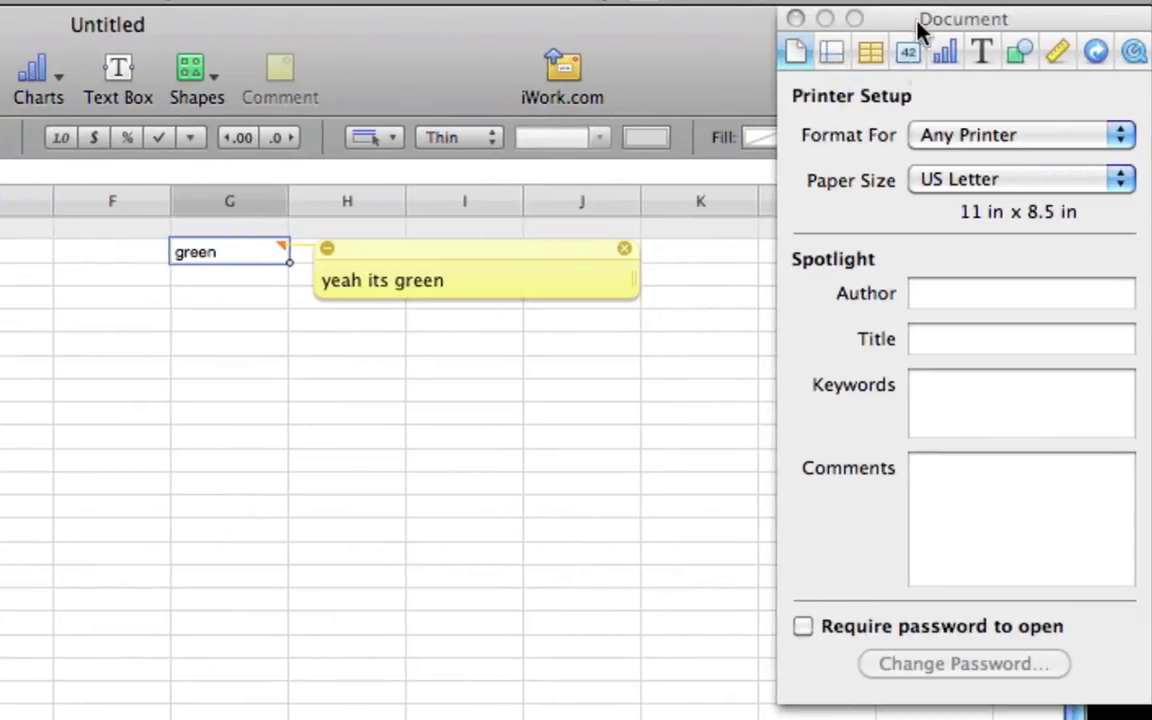
pyautogui.click(833, 53)
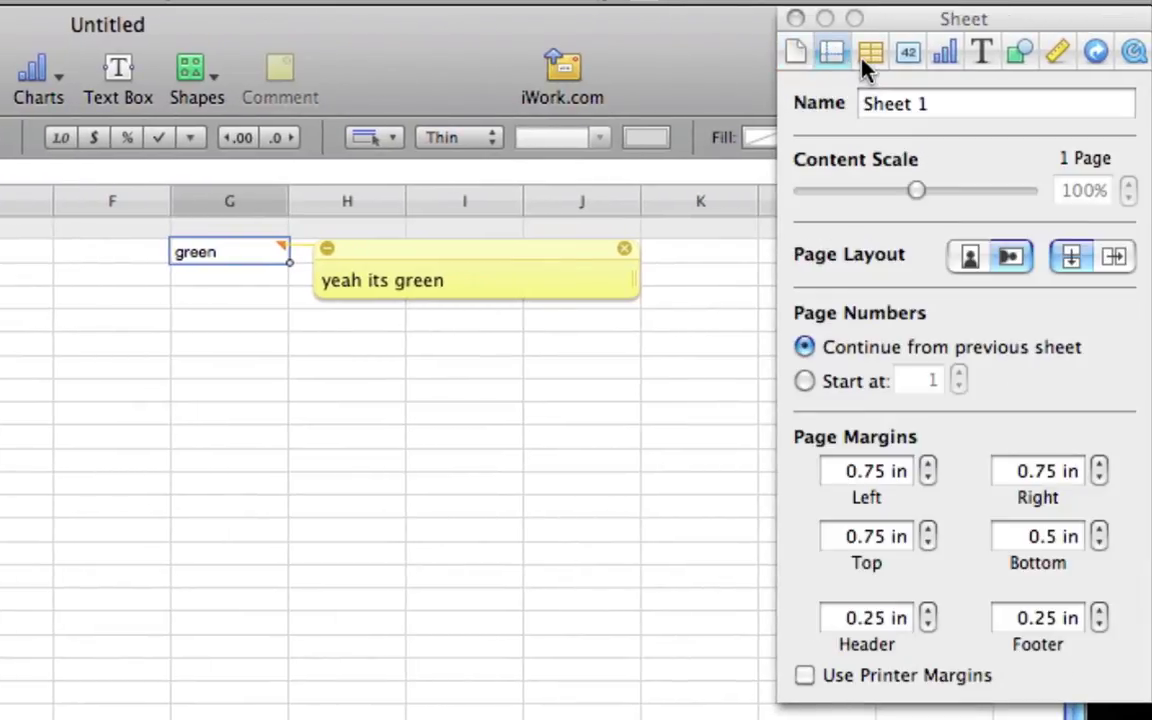
pyautogui.click(875, 60)
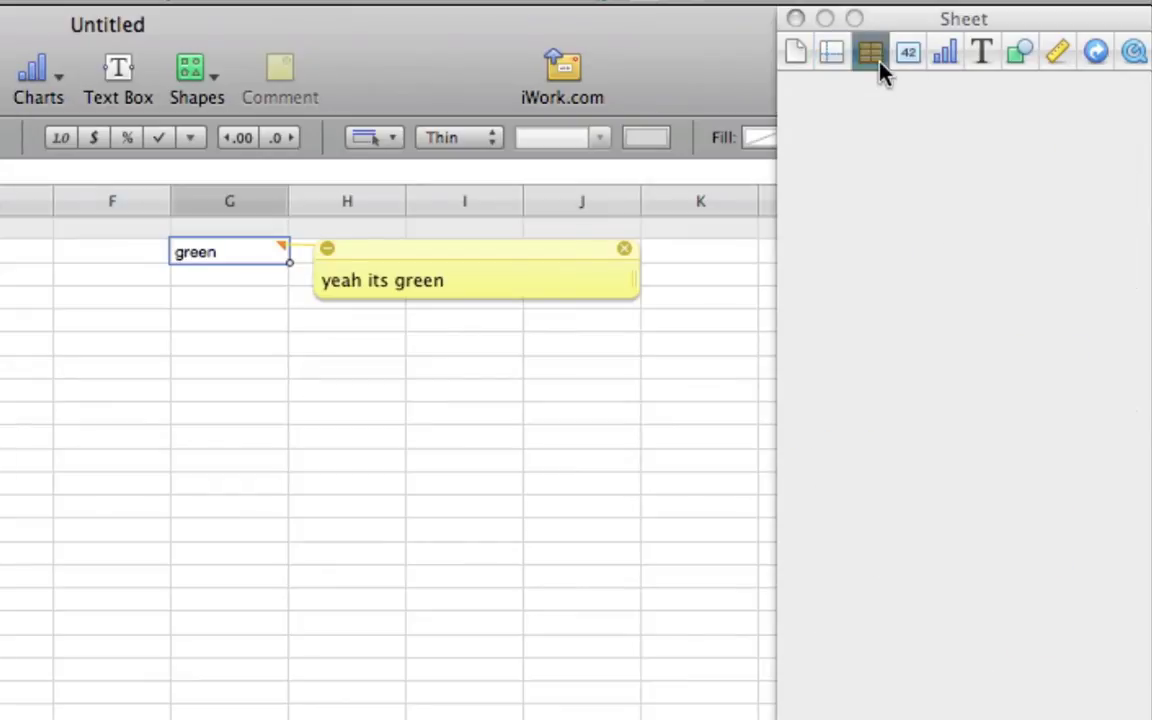
pyautogui.click(905, 52)
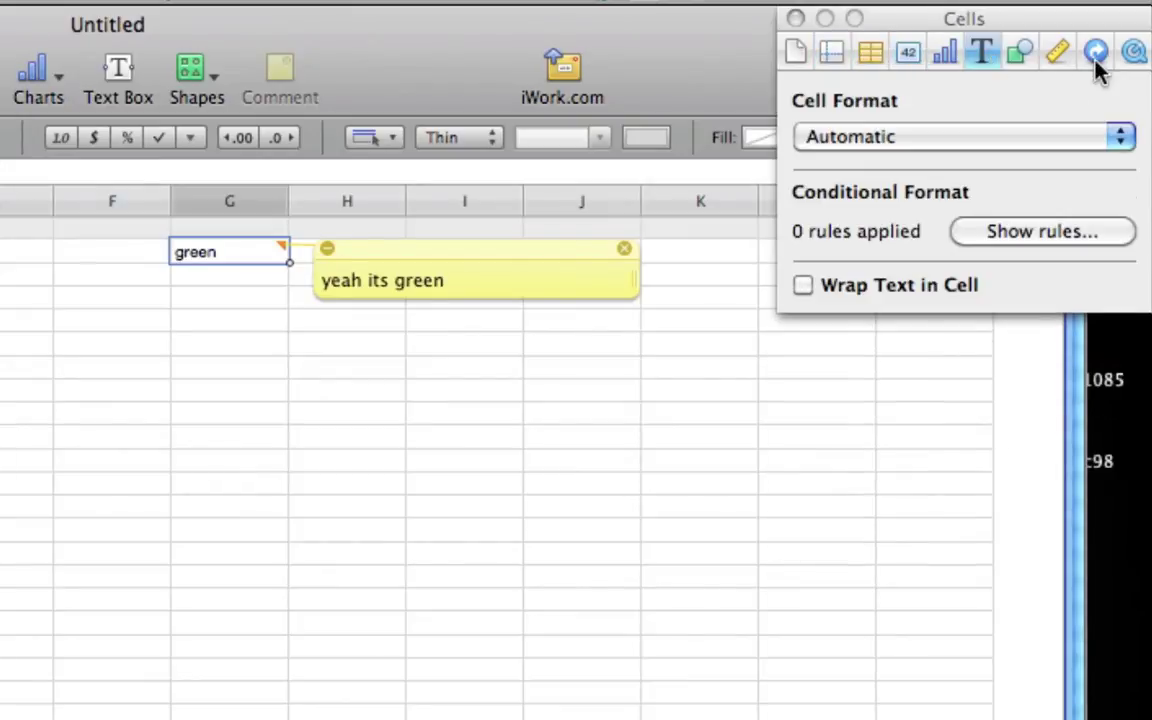
pyautogui.click(981, 52)
pyautogui.click(795, 19)
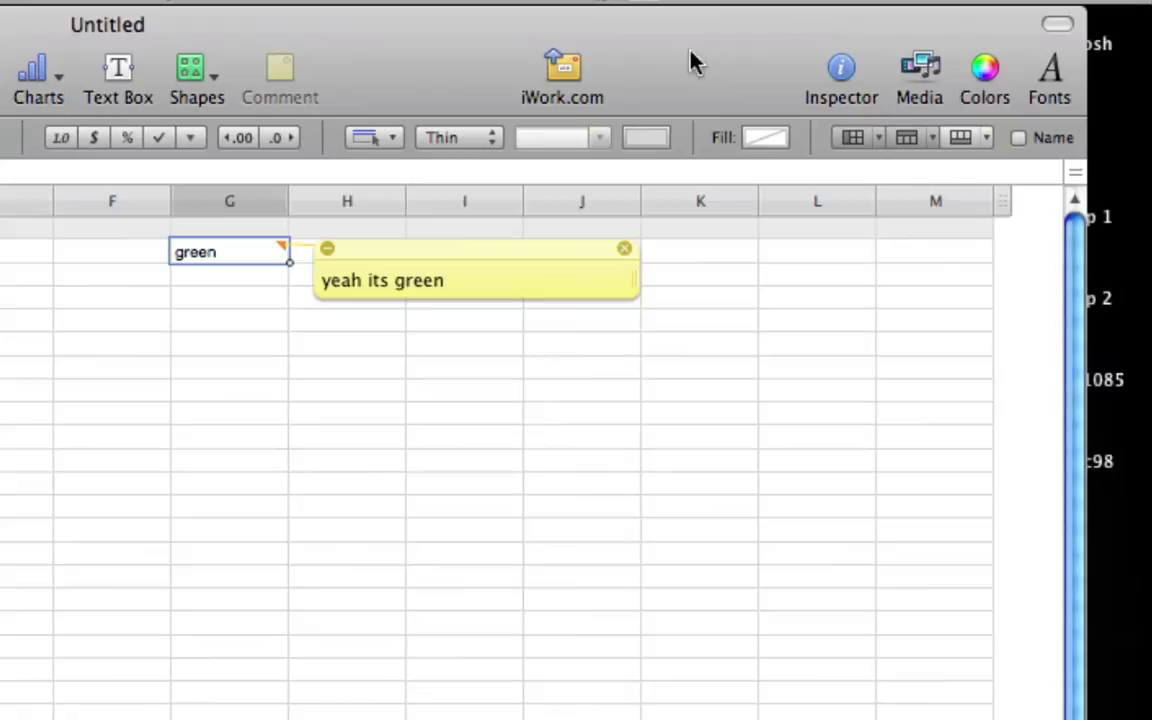
# Browse the audio, photos and movies available in the media browser, and close it without adding anything
pyautogui.click(922, 68)
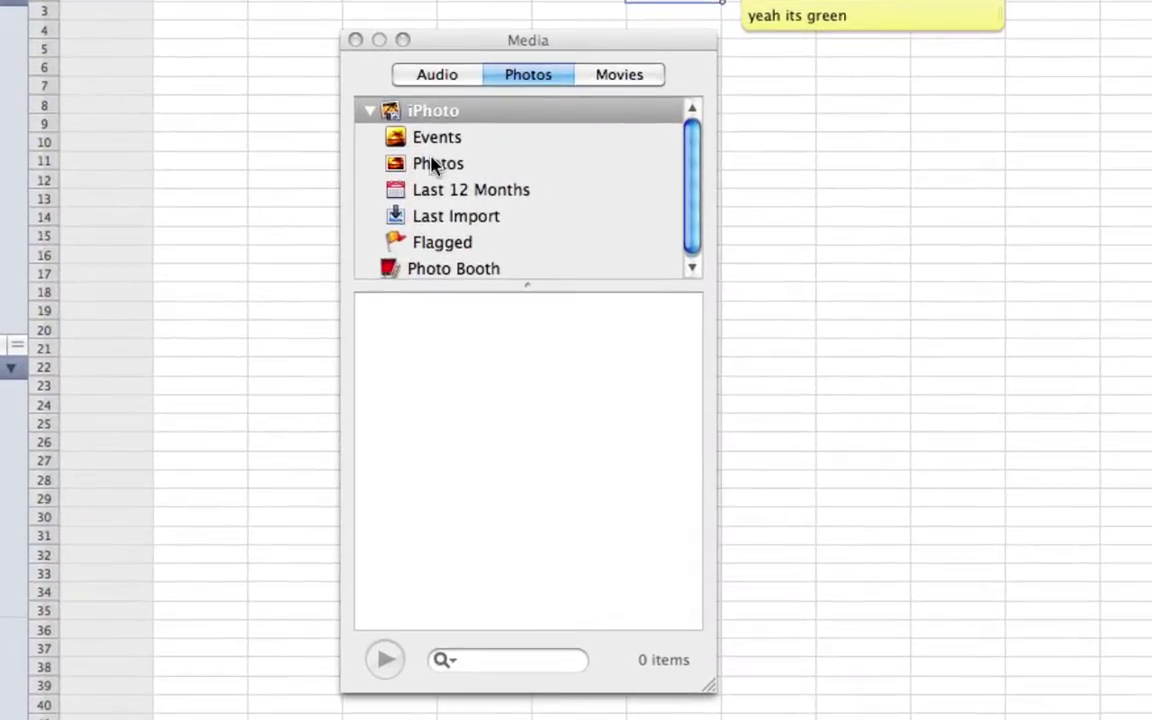
pyautogui.click(437, 72)
pyautogui.click(520, 76)
pyautogui.click(614, 77)
pyautogui.click(538, 76)
pyautogui.click(450, 78)
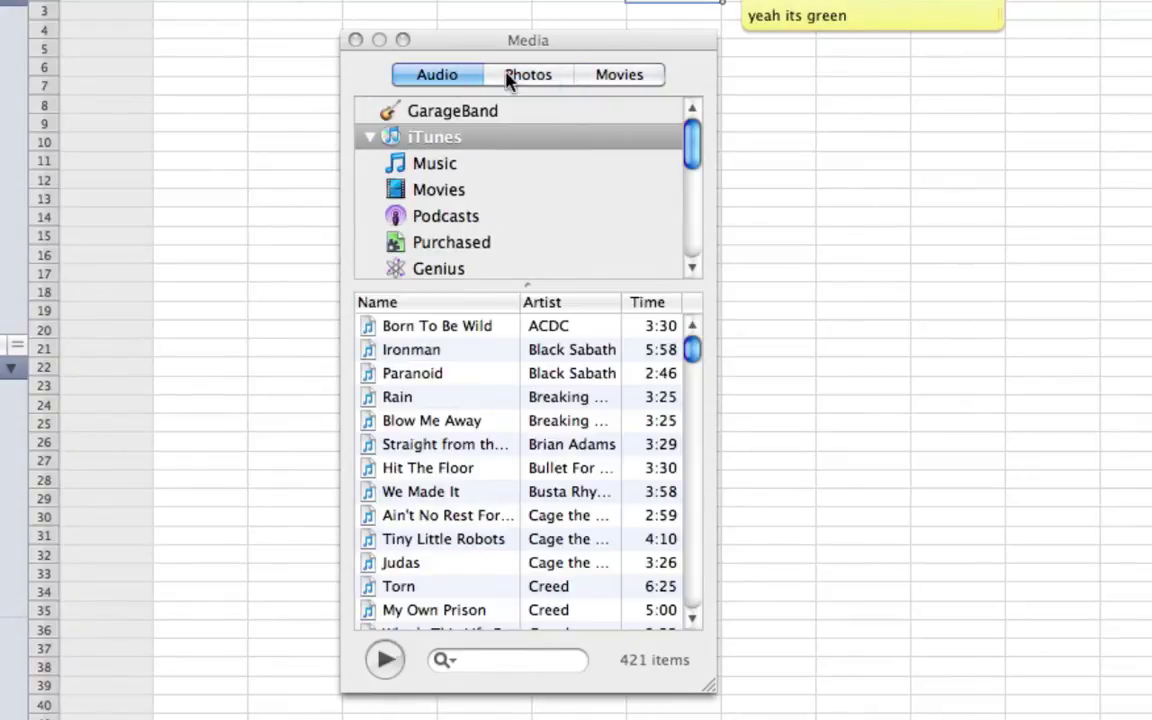
pyautogui.click(355, 40)
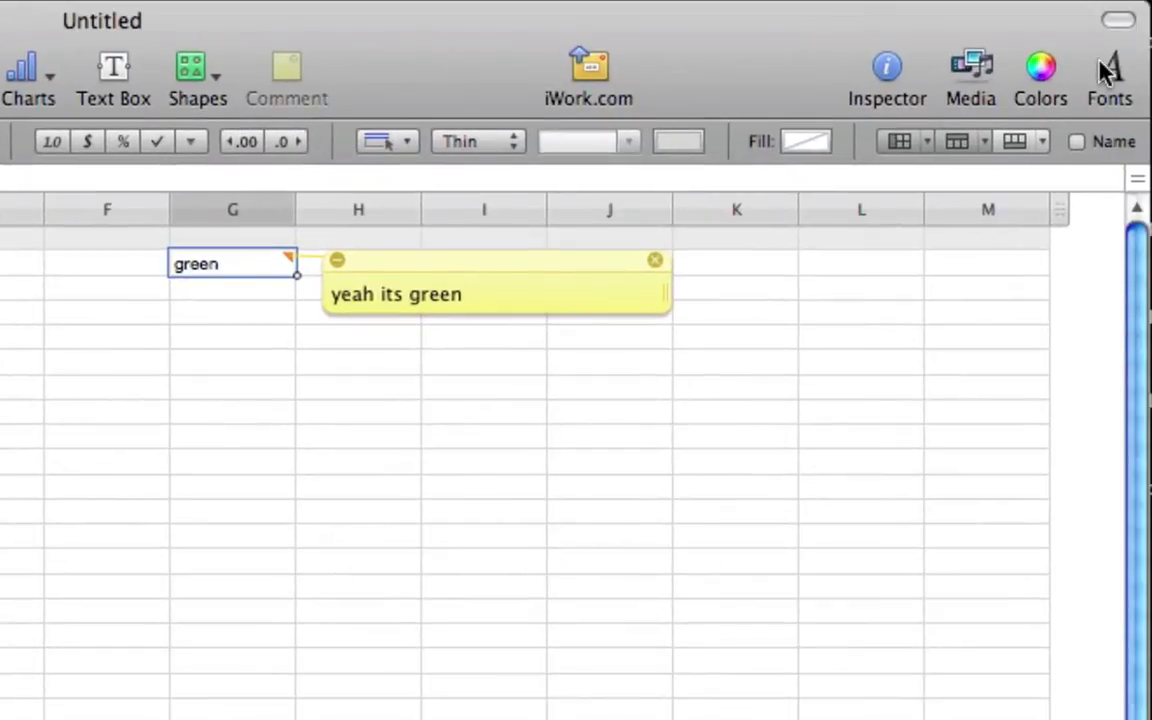
# Check the font families, typefaces and sizes on offer, close the font window, and select the text in cell G2
pyautogui.click(1110, 80)
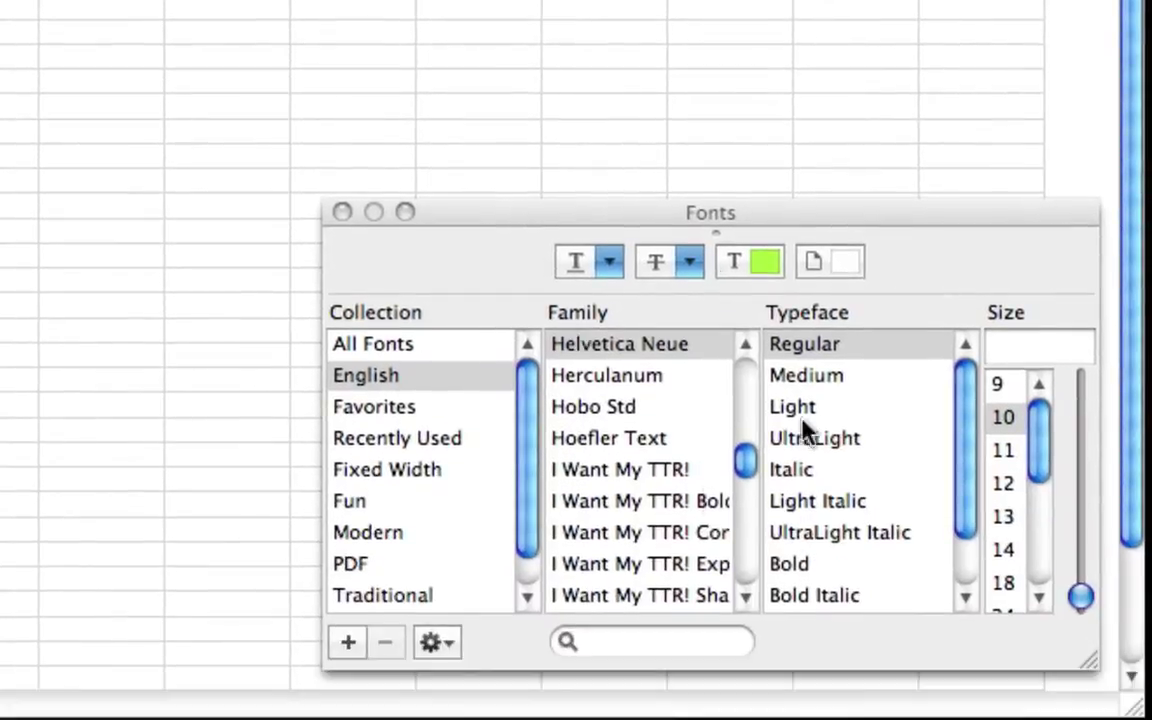
pyautogui.click(342, 211)
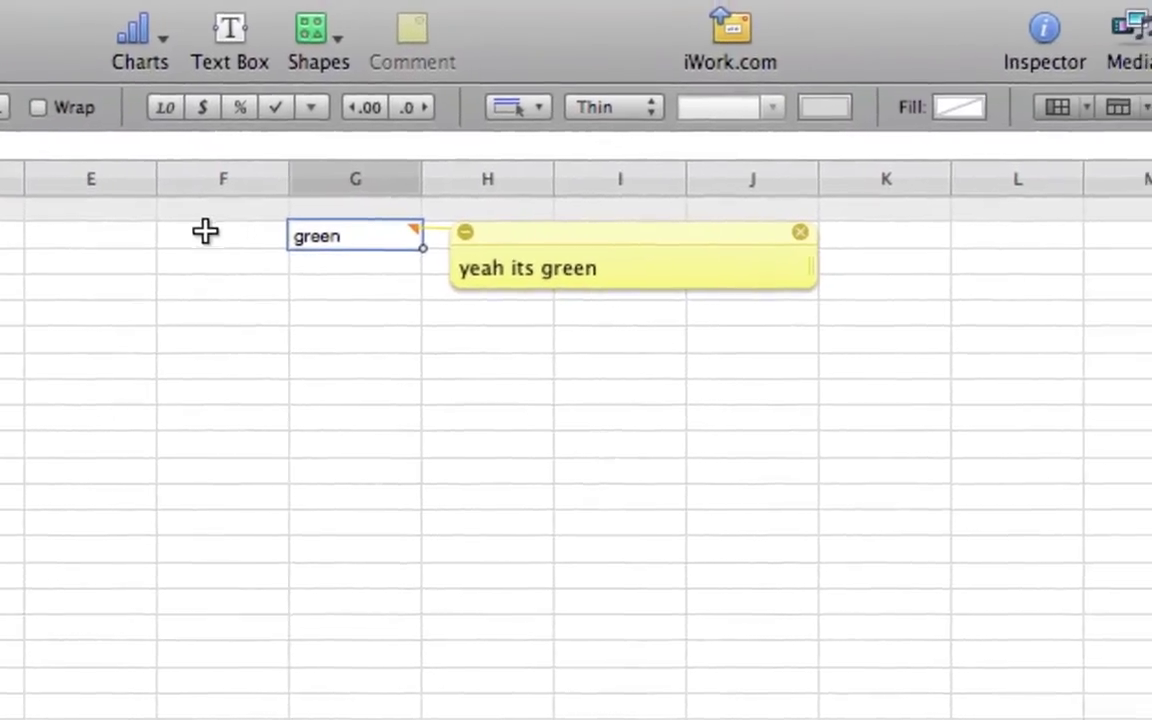
pyautogui.doubleClick(327, 236)
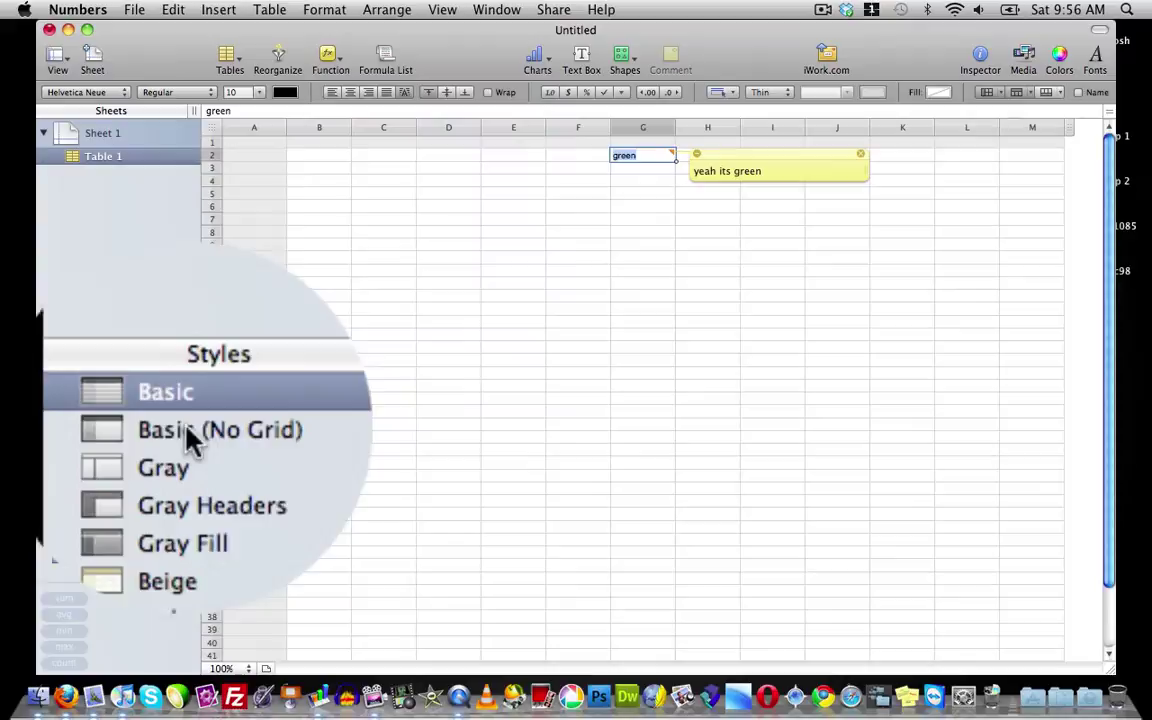
# Try the Basic (No Grid), gray, Beige, Ledger and blue styles on Table 1, and return it to Basic
pyautogui.click(108, 424)
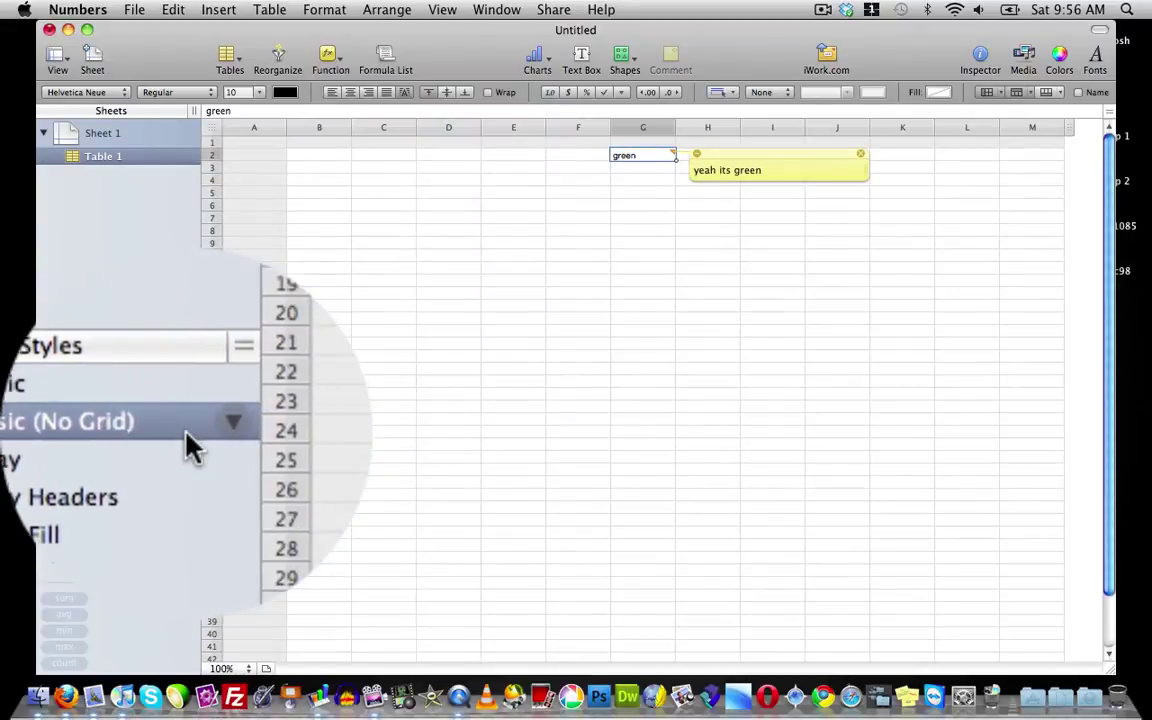
pyautogui.click(190, 455)
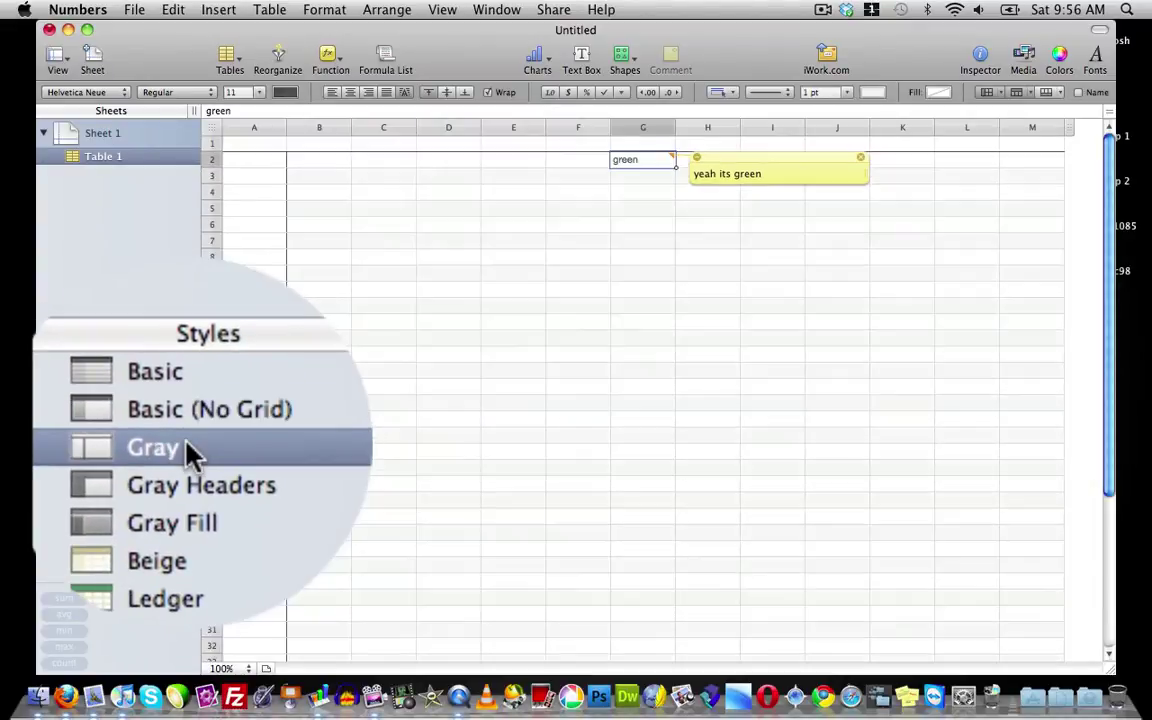
pyautogui.click(192, 468)
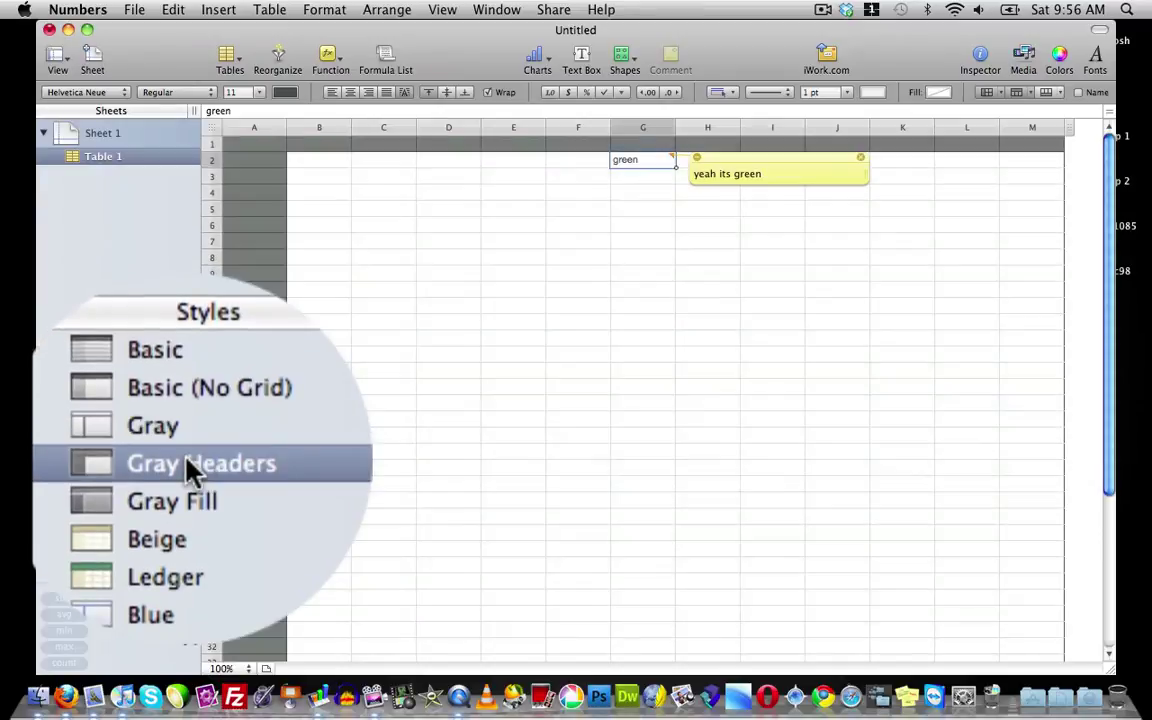
pyautogui.click(192, 480)
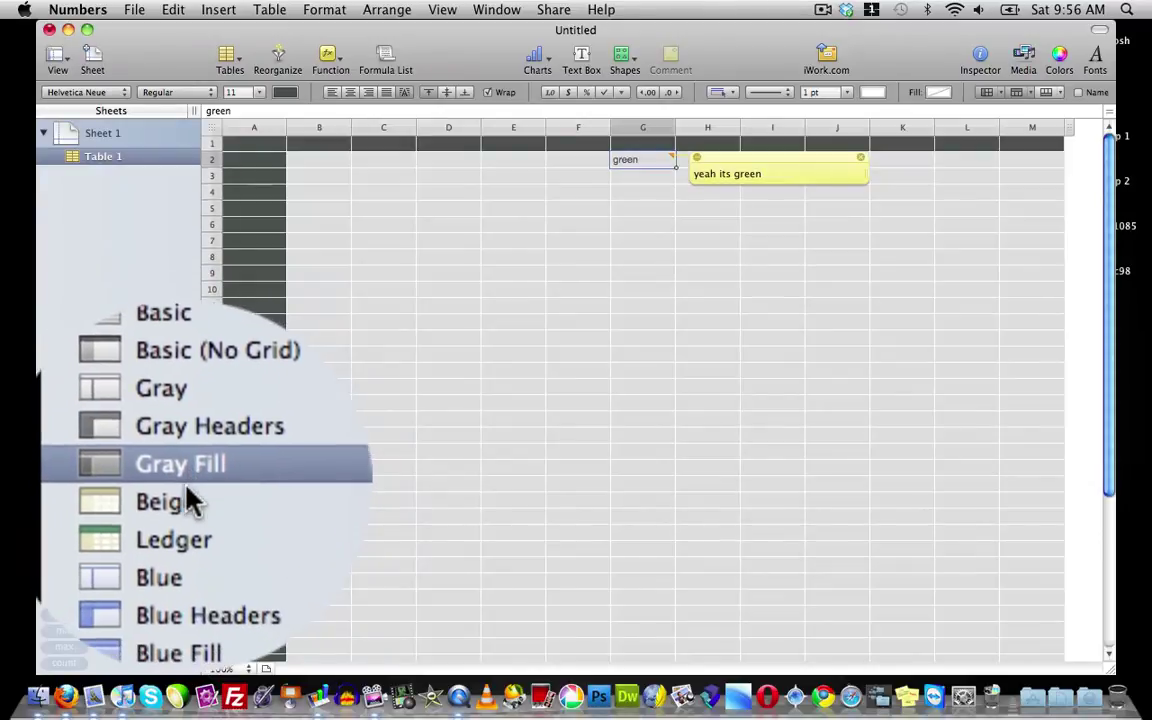
pyautogui.click(192, 493)
pyautogui.click(192, 505)
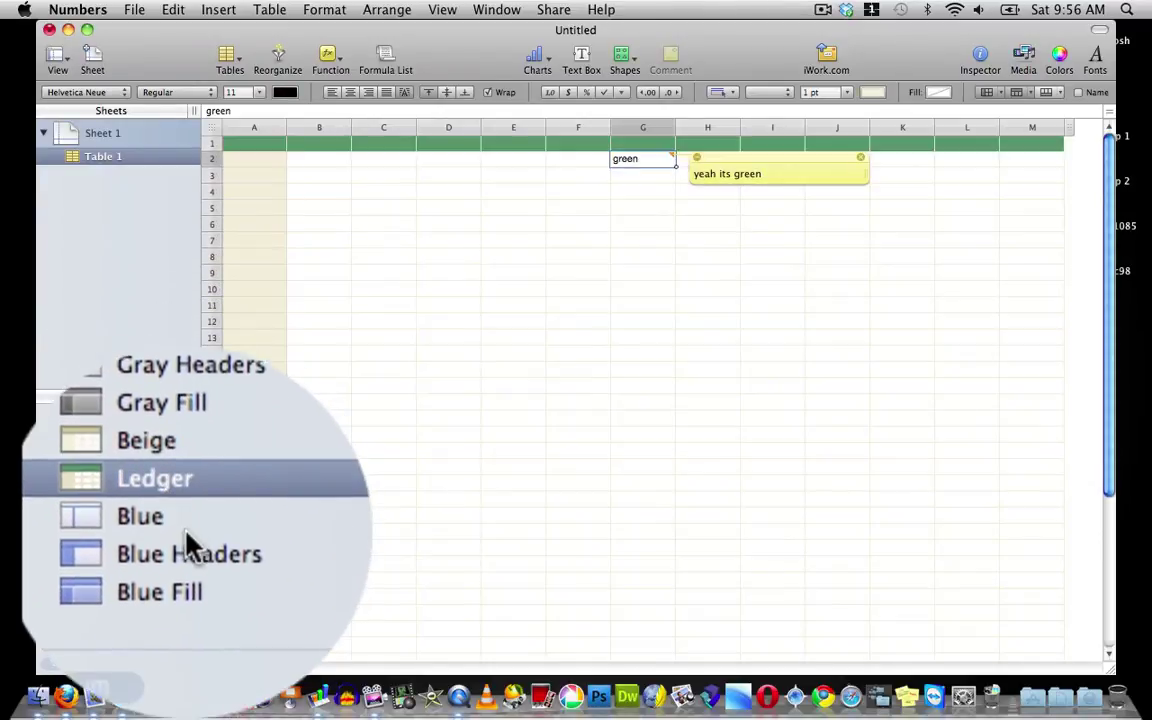
pyautogui.click(190, 519)
pyautogui.click(190, 531)
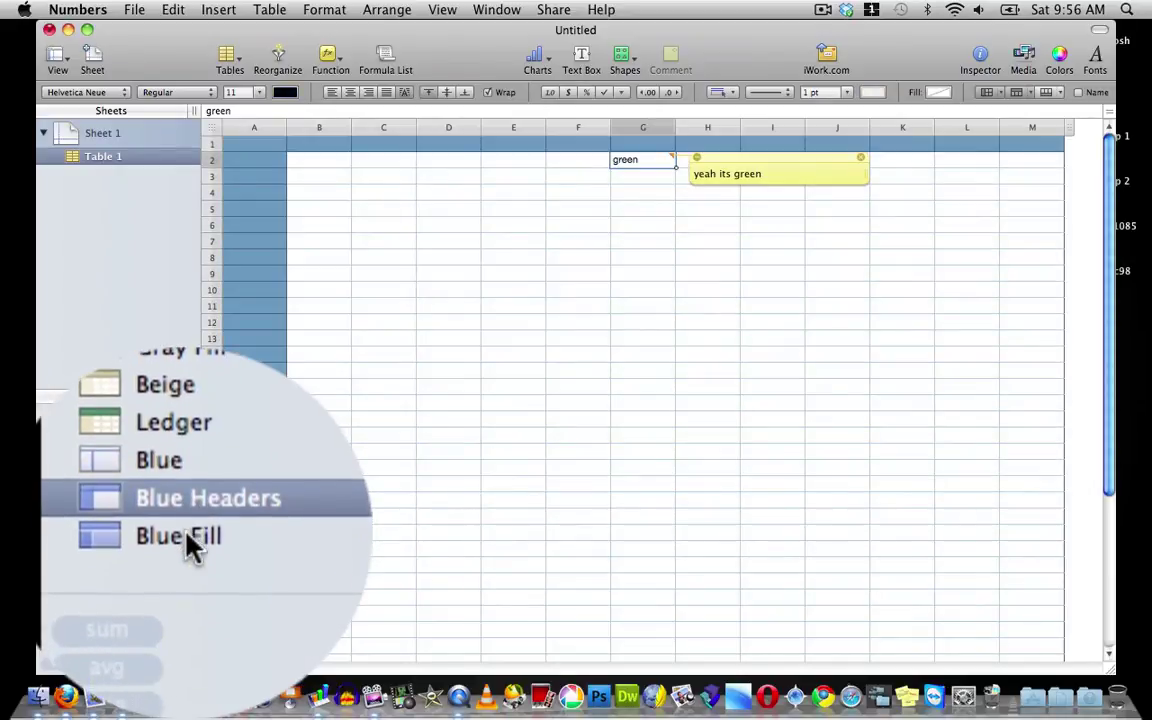
pyautogui.click(190, 542)
pyautogui.click(87, 527)
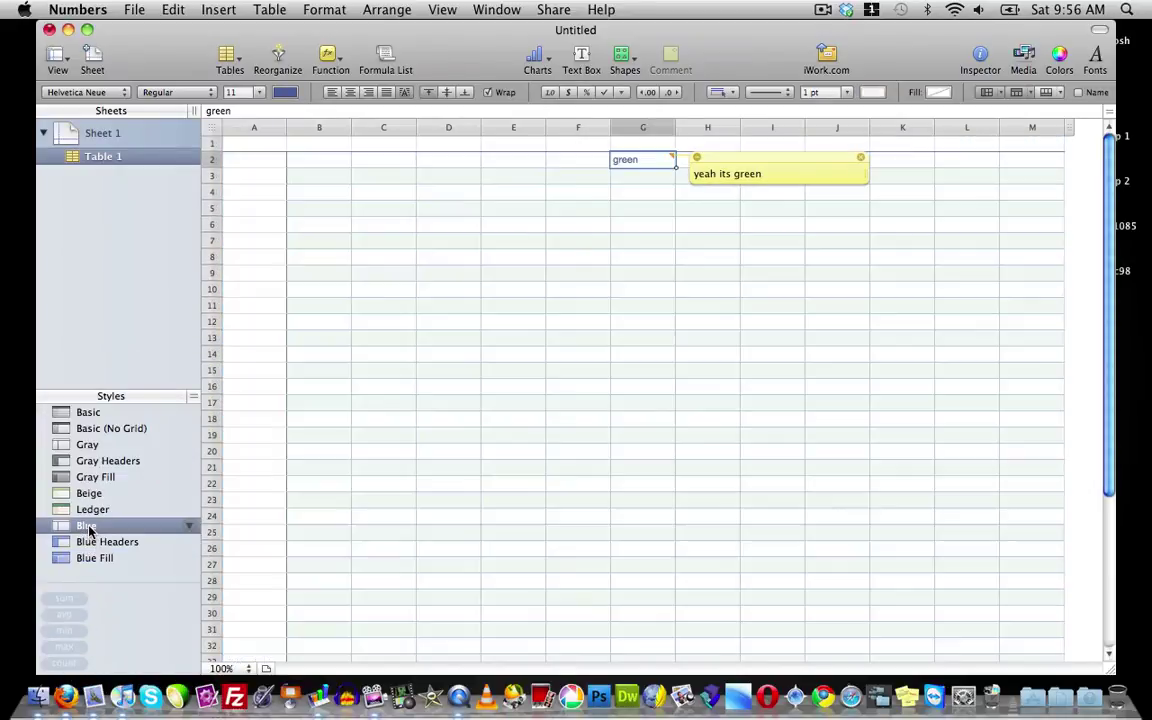
pyautogui.click(87, 412)
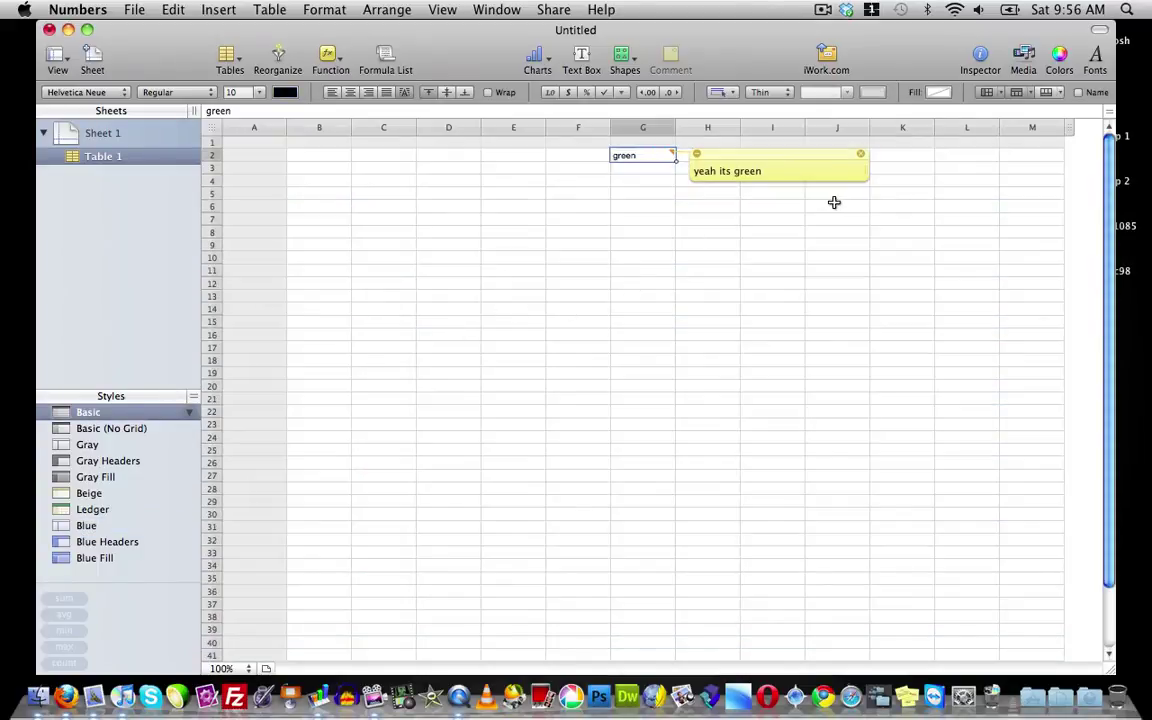
# Delete the comment from cell G2 and close the untitled spreadsheet without saving it
pyautogui.click(861, 155)
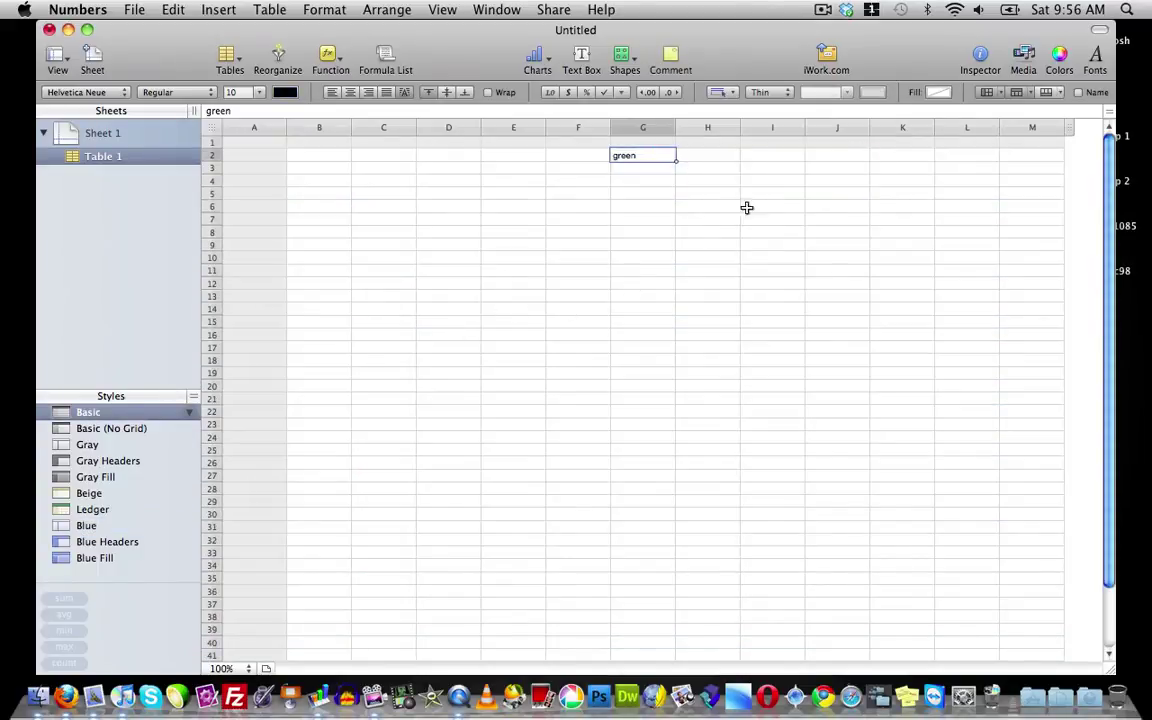
pyautogui.click(48, 30)
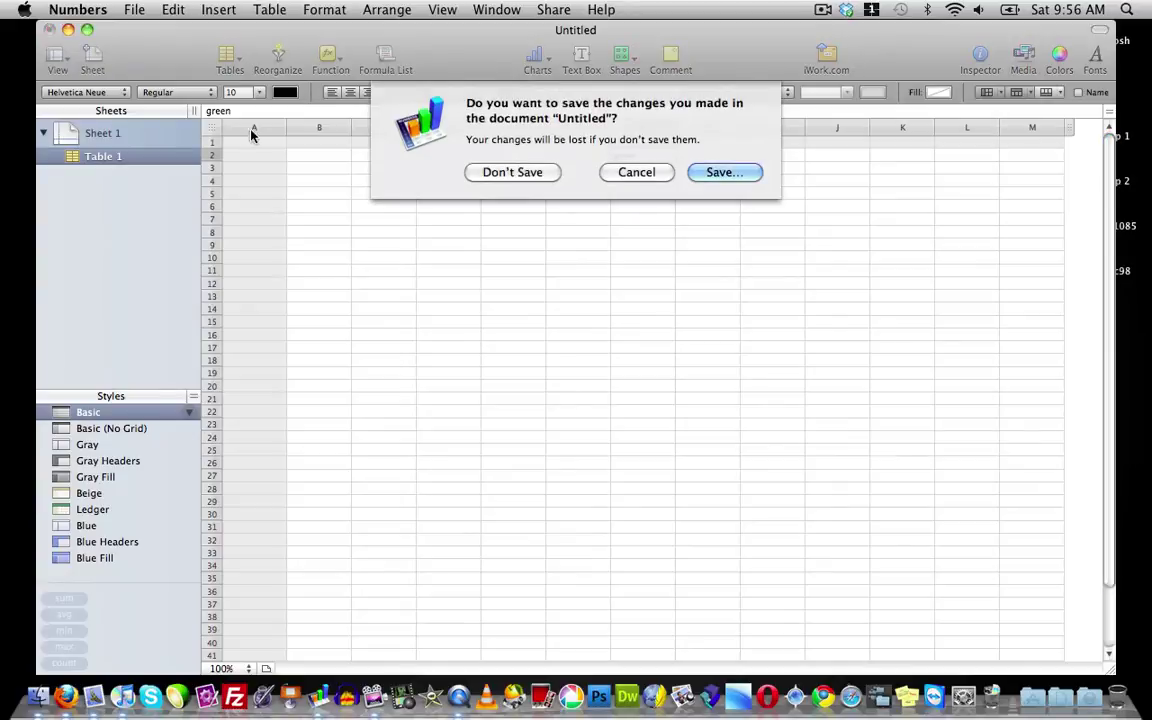
pyautogui.click(533, 176)
# Create a spreadsheet from the Checklist template to view its layout, and close it
pyautogui.click(318, 697)
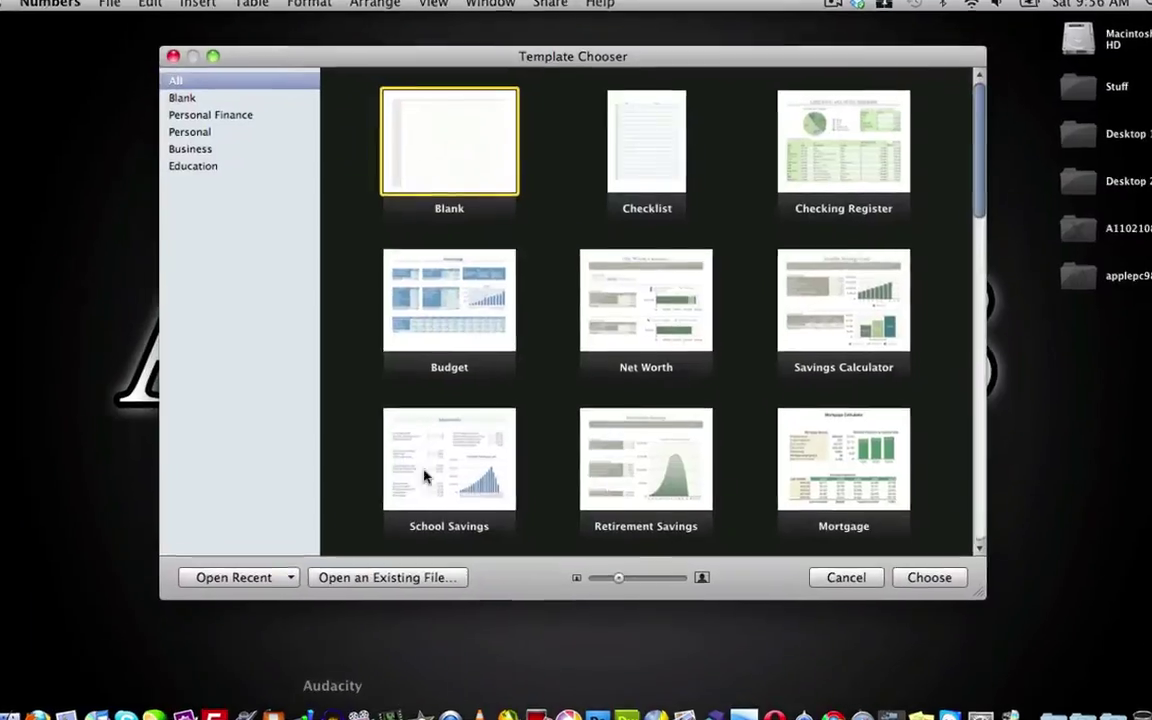
pyautogui.click(657, 135)
pyautogui.doubleClick(665, 127)
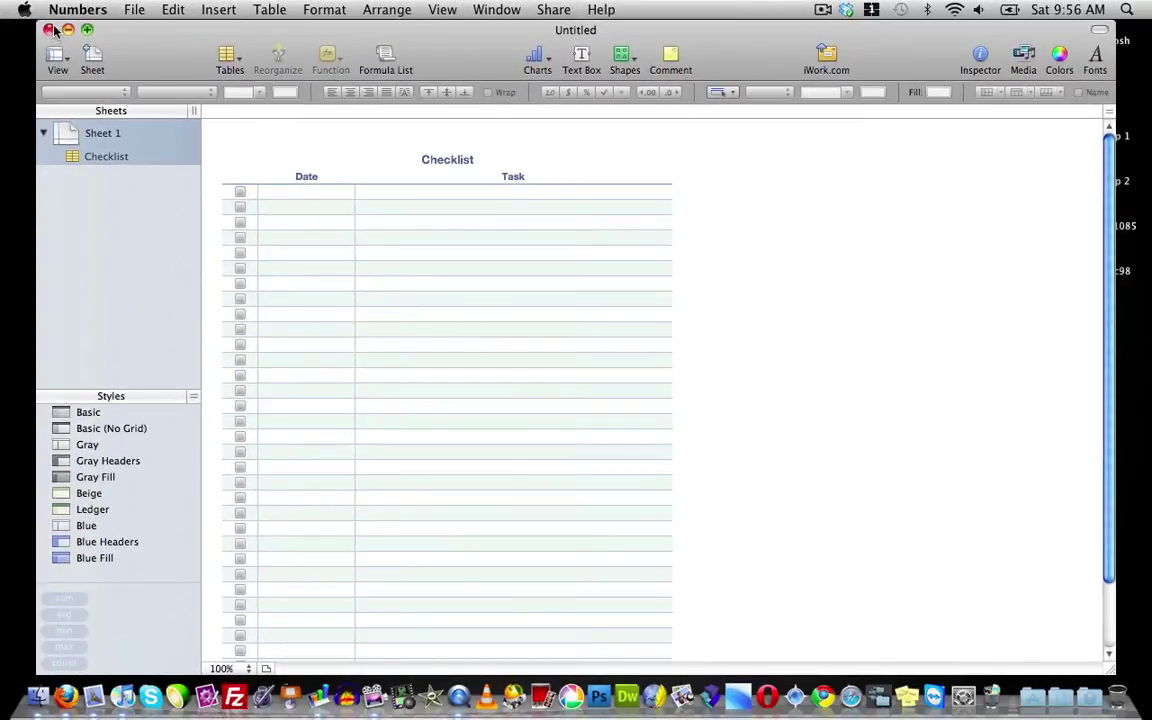
pyautogui.click(50, 29)
# Switch to Finder and open the Video Checklist spreadsheet from the Documents folder
pyautogui.click(487, 245)
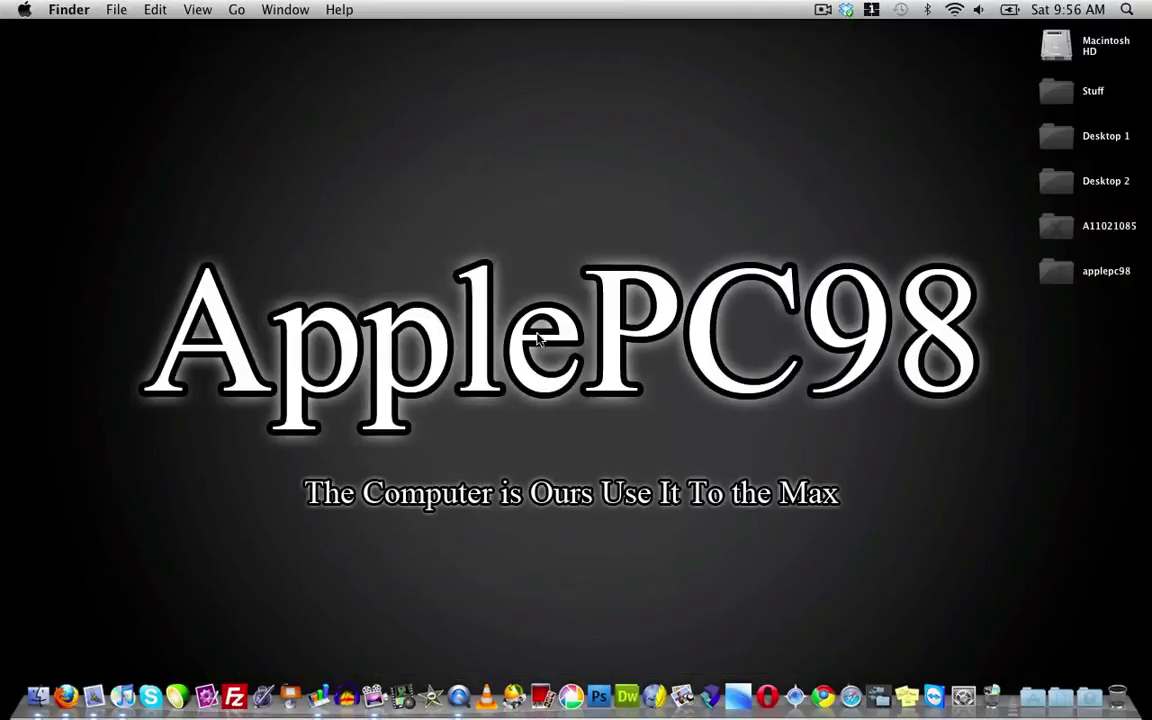
pyautogui.click(1061, 697)
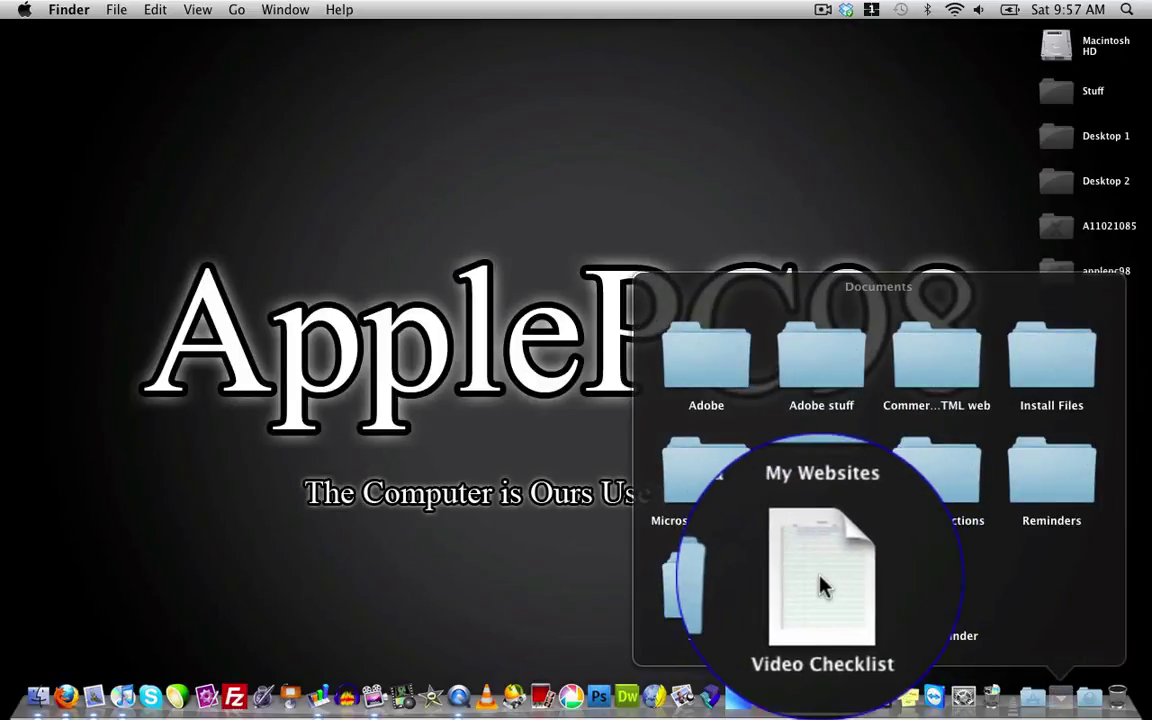
pyautogui.click(820, 587)
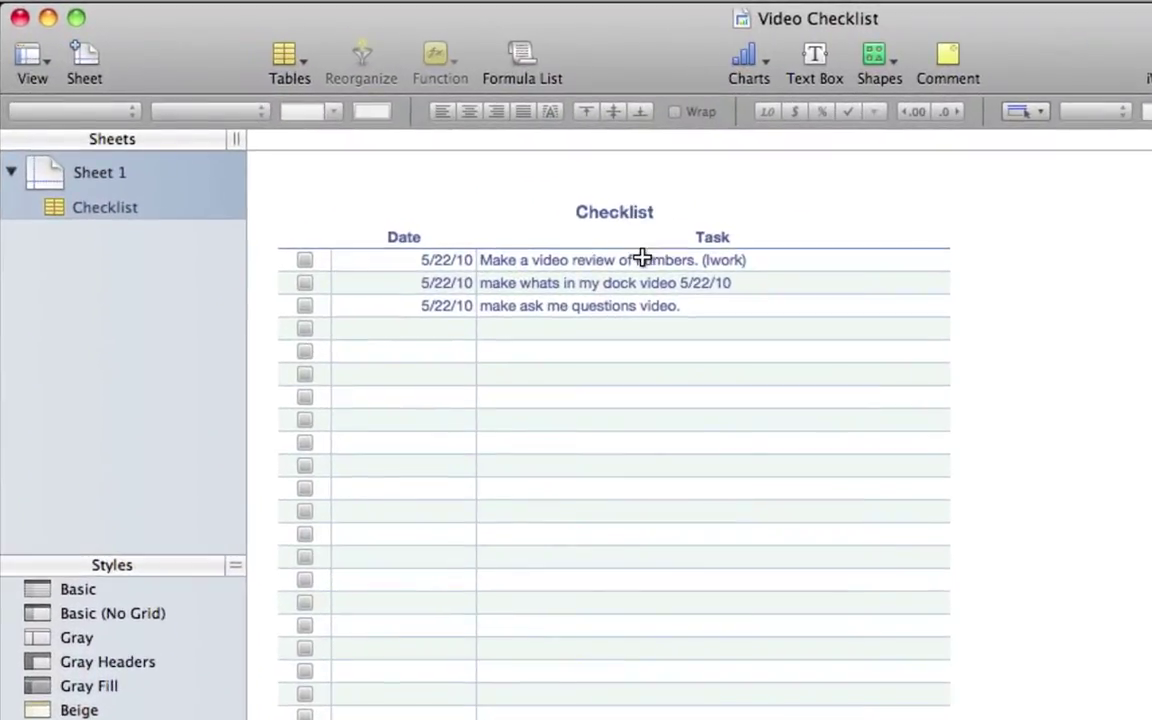
# Examine the three video tasks listed in the Task column of the Checklist table
pyautogui.click(642, 258)
pyautogui.click(643, 288)
pyautogui.press('Down')
pyautogui.click(1075, 363)
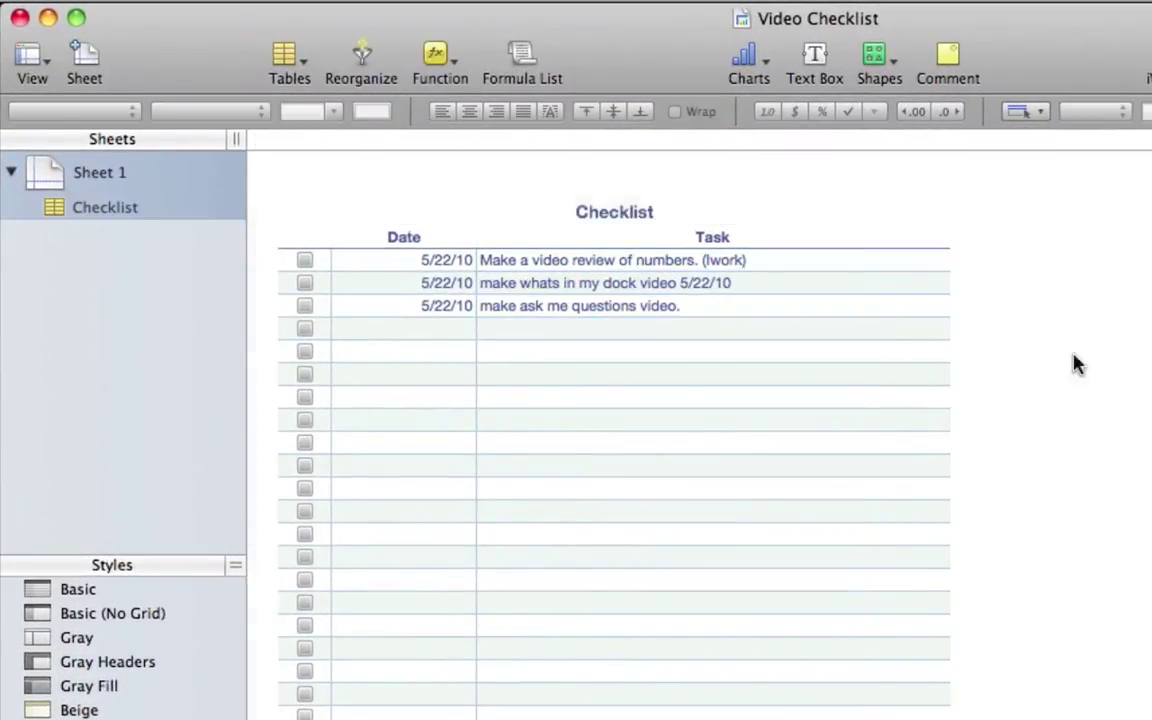
pyautogui.click(518, 260)
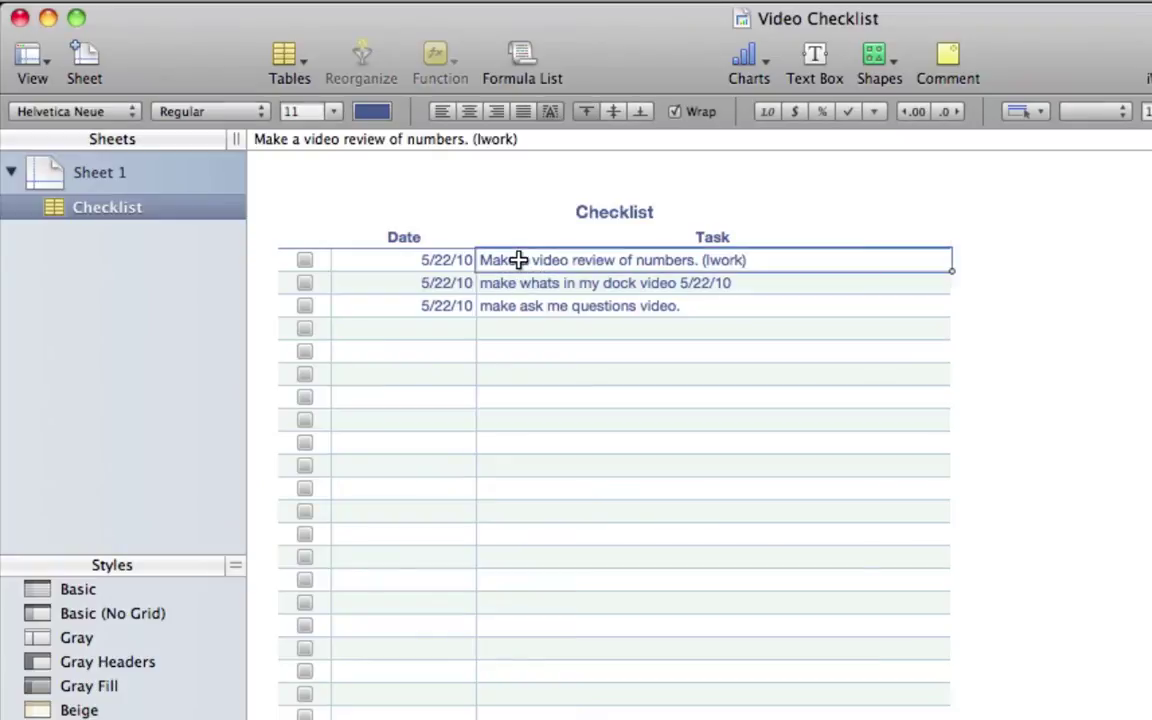
pyautogui.click(514, 285)
pyautogui.click(514, 306)
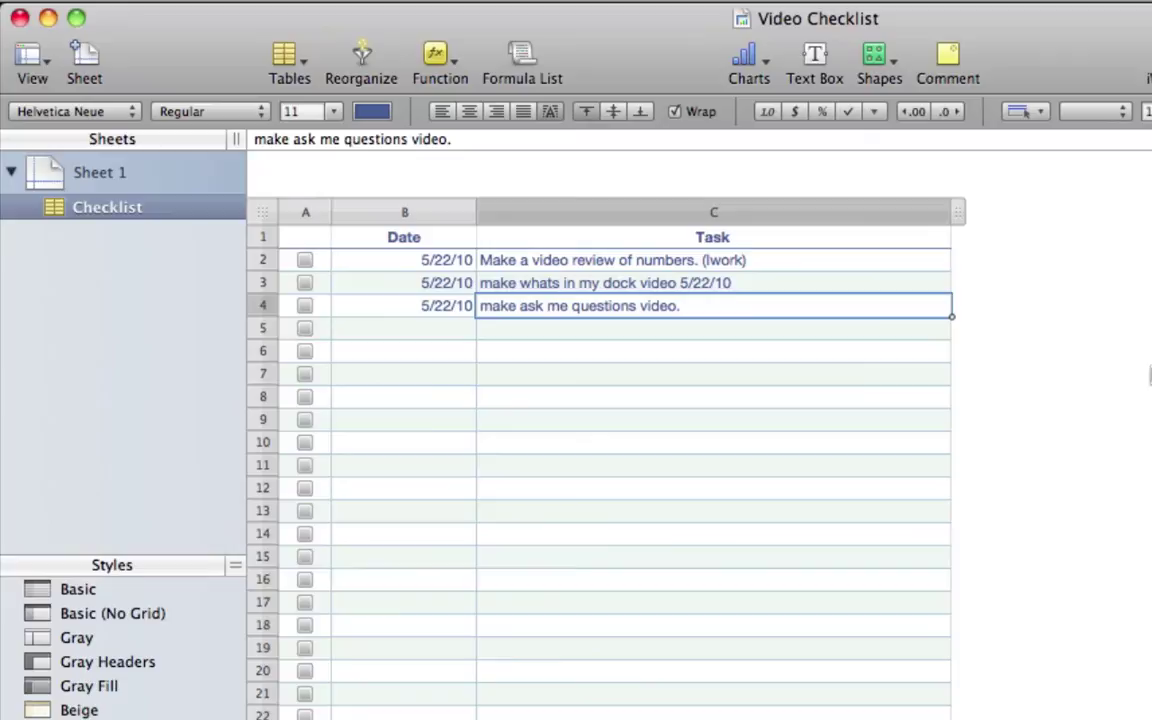
pyautogui.click(1033, 336)
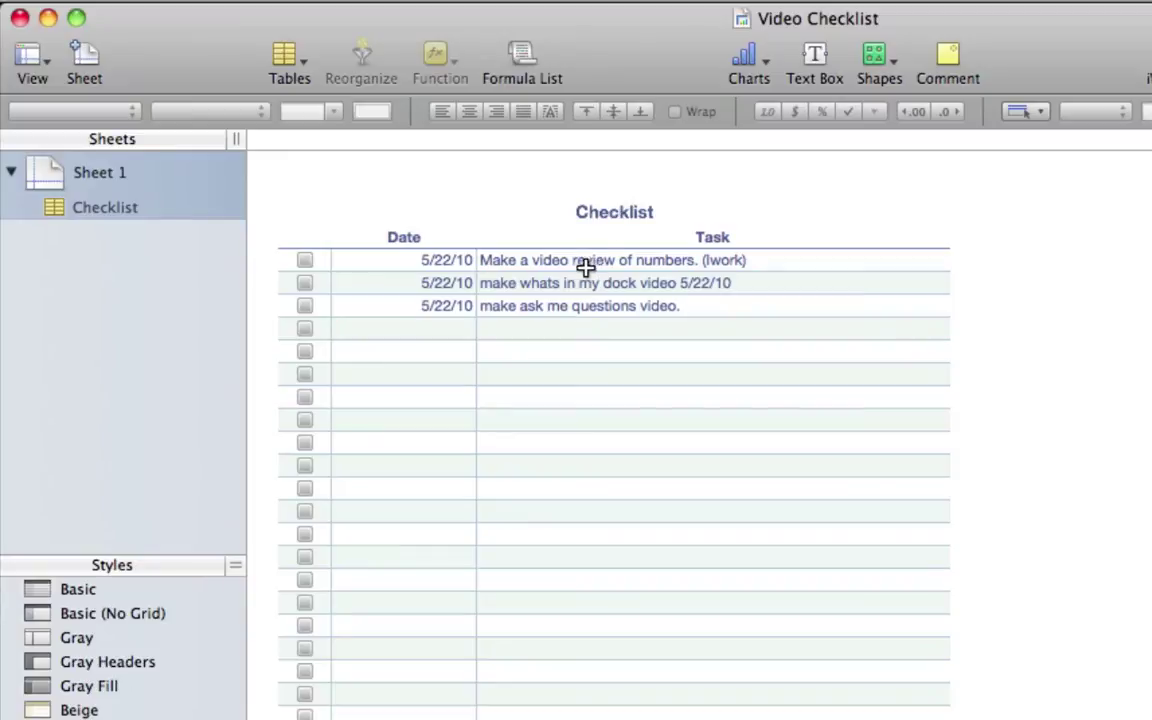
# Mark the task "Make a video review of numbers. (Iwork)" as done and save the spreadsheet
pyautogui.click(508, 262)
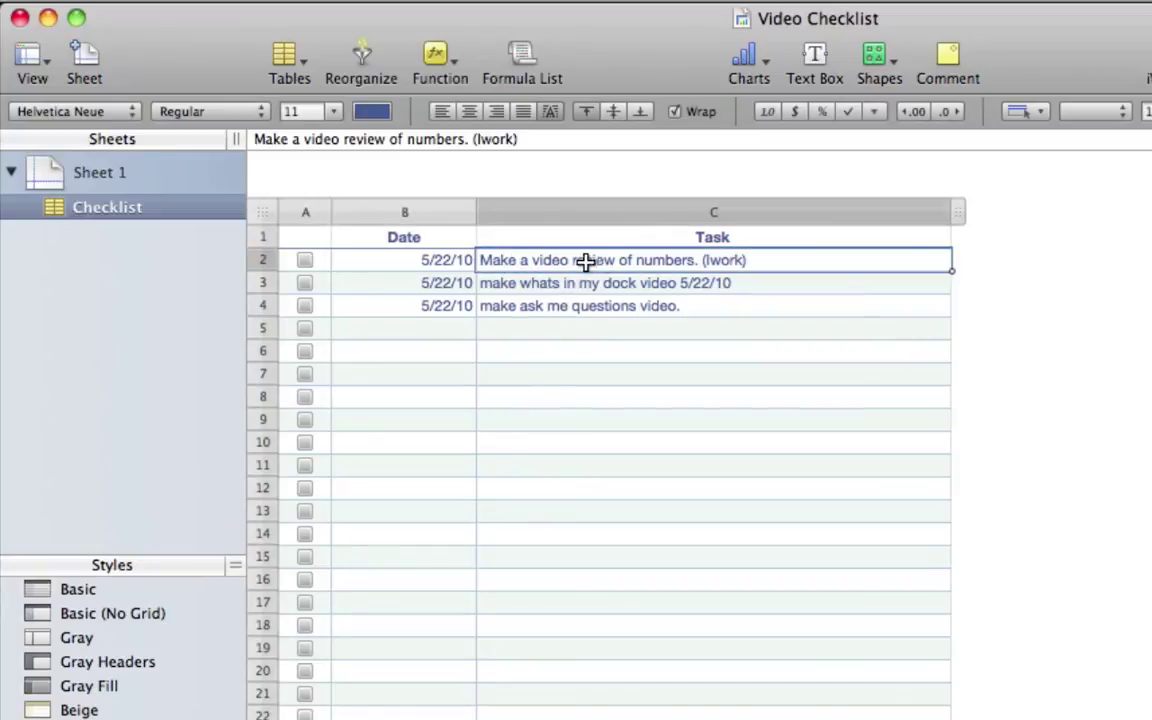
pyautogui.click(305, 260)
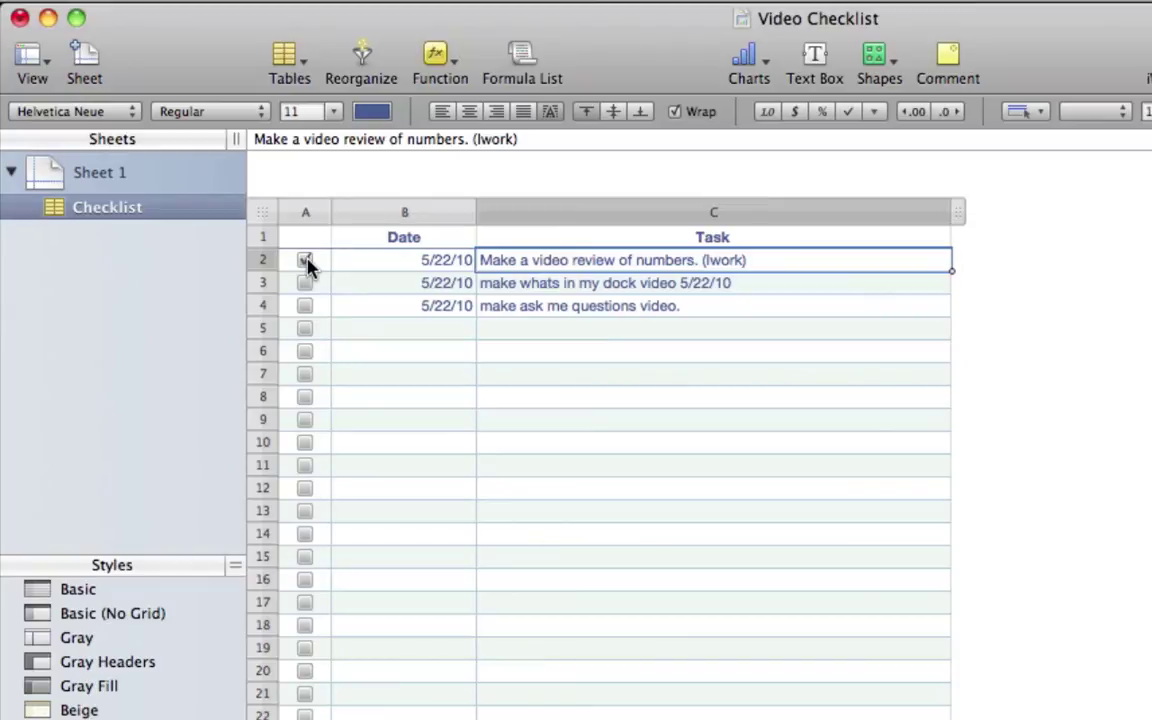
pyautogui.click(138, 2)
pyautogui.click(183, 166)
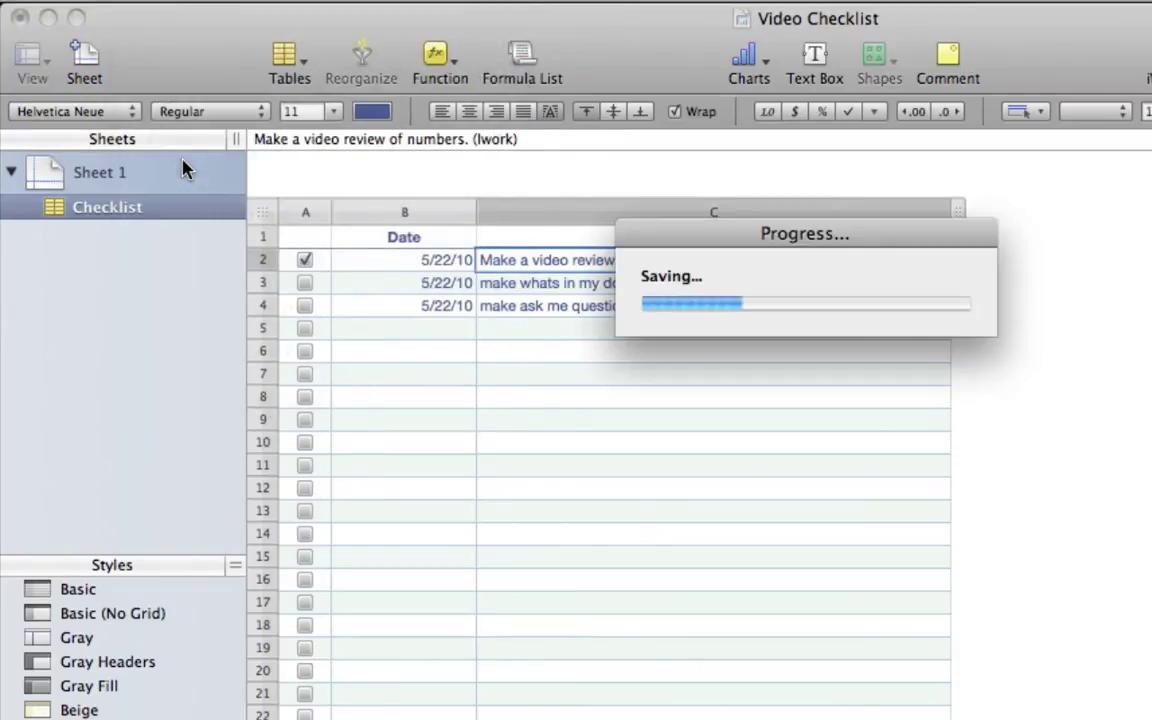
pyautogui.click(1090, 398)
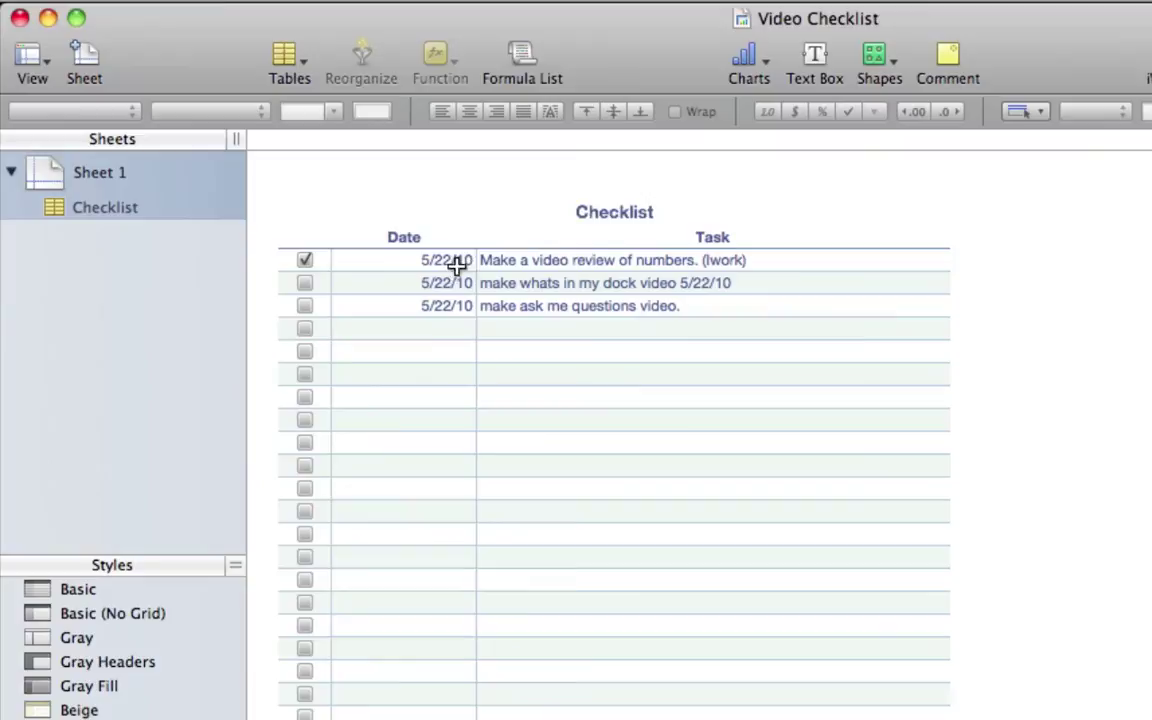
# Look over the remaining checklist rows and close the Video Checklist spreadsheet
pyautogui.scroll(-1, 417, 250)
pyautogui.scroll(-2, 417, 250)
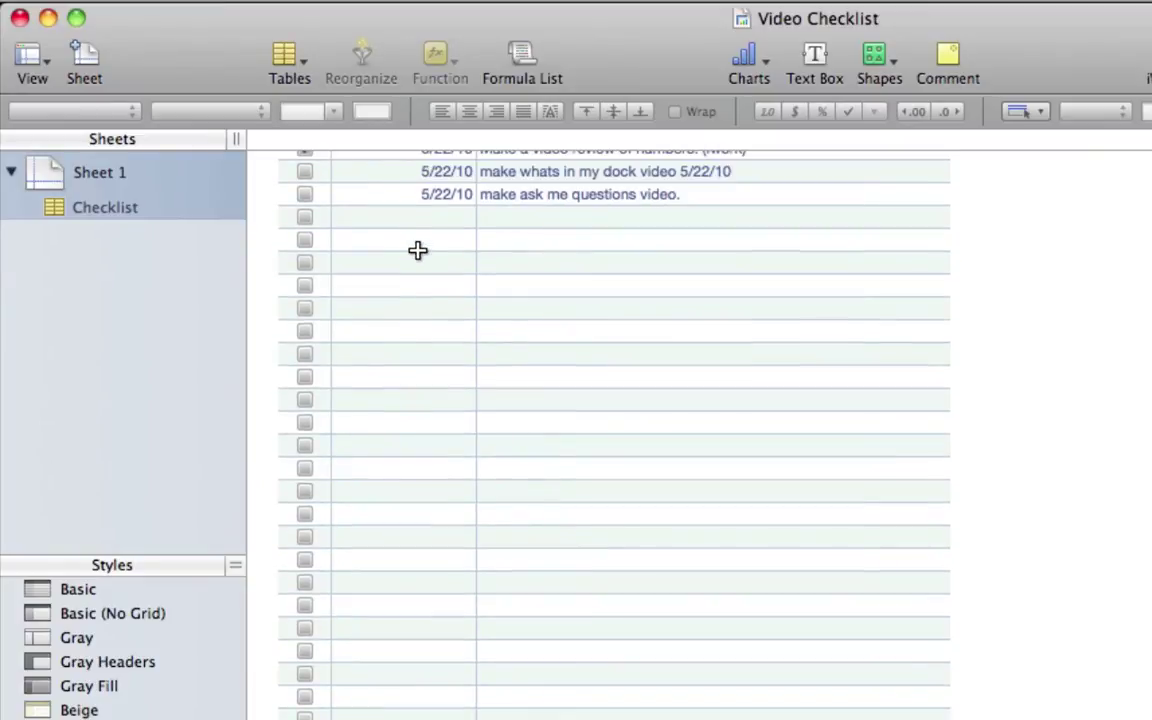
pyautogui.scroll(3, 417, 249)
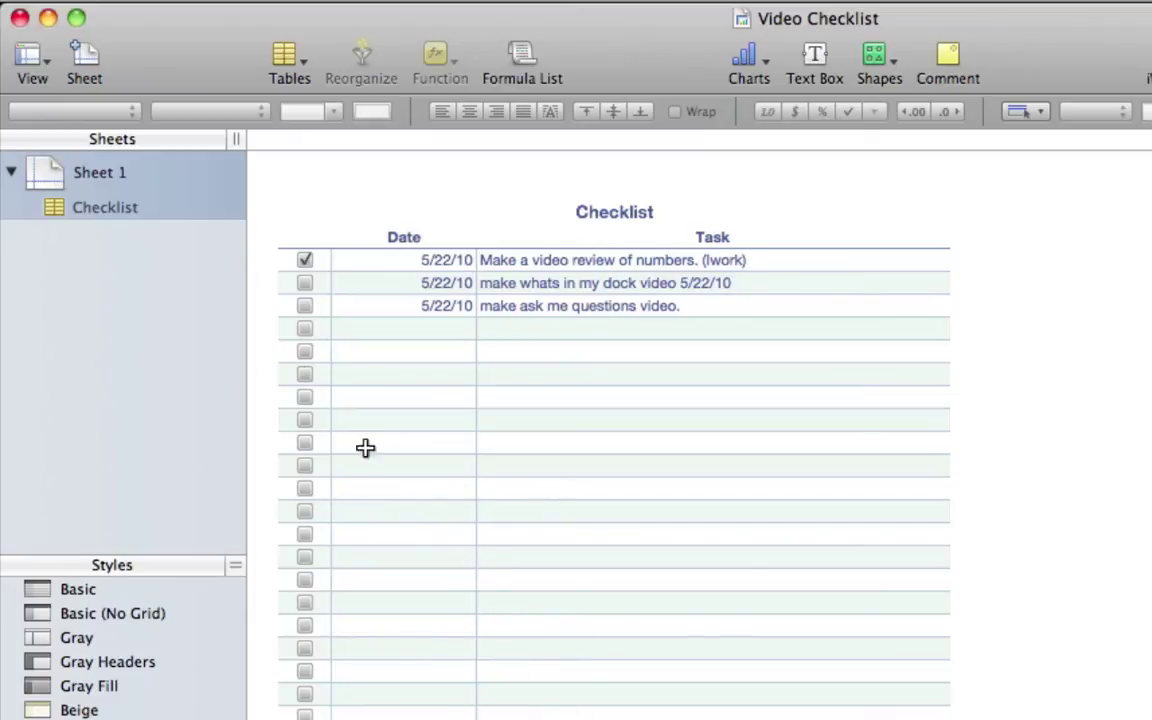
pyautogui.click(20, 18)
pyautogui.click(260, 172)
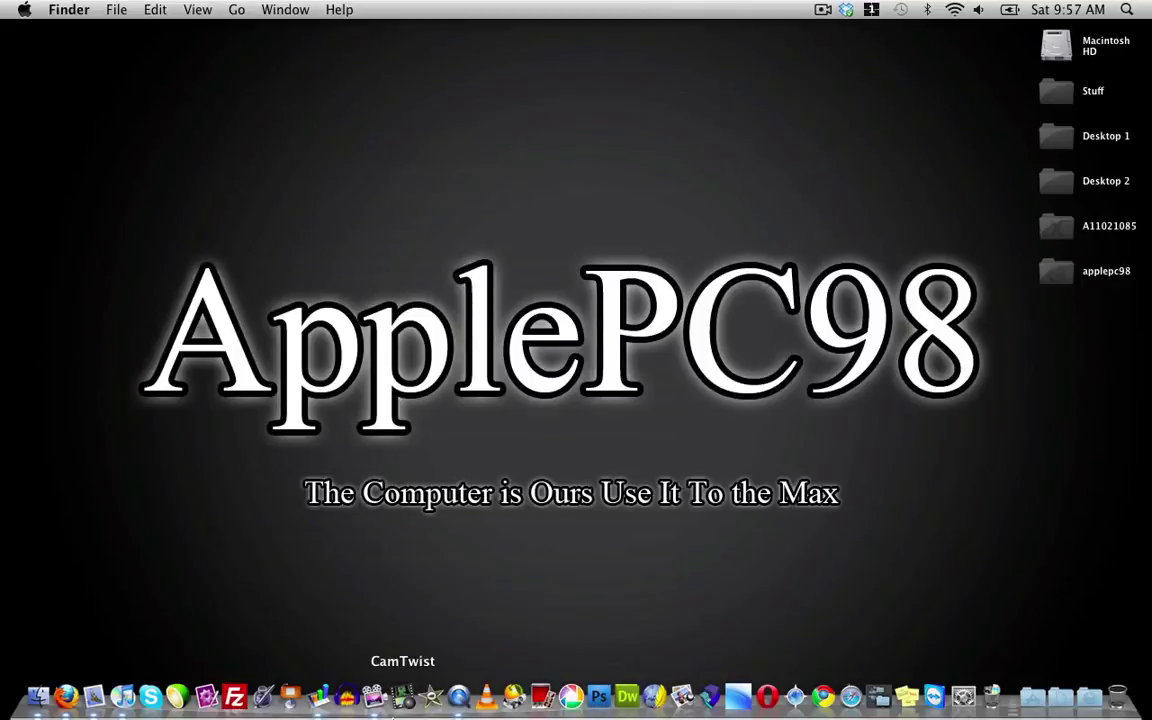
# Reopen Numbers and create a spreadsheet from the Blank template
pyautogui.click(319, 697)
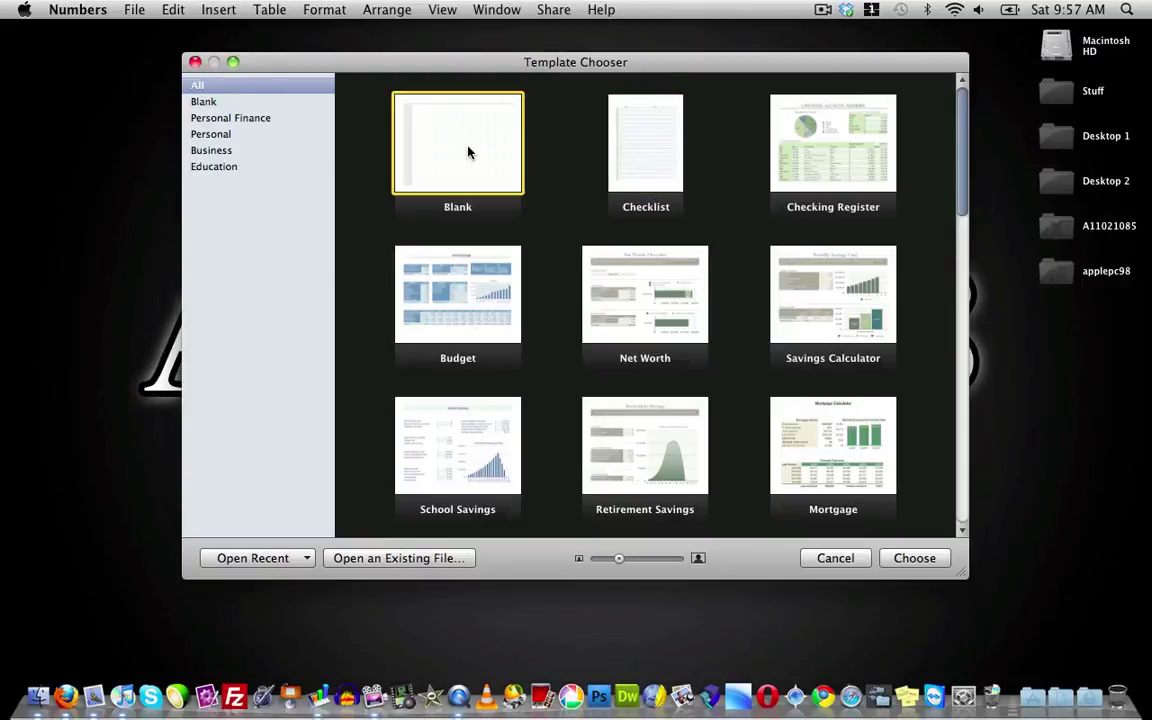
pyautogui.doubleClick(467, 152)
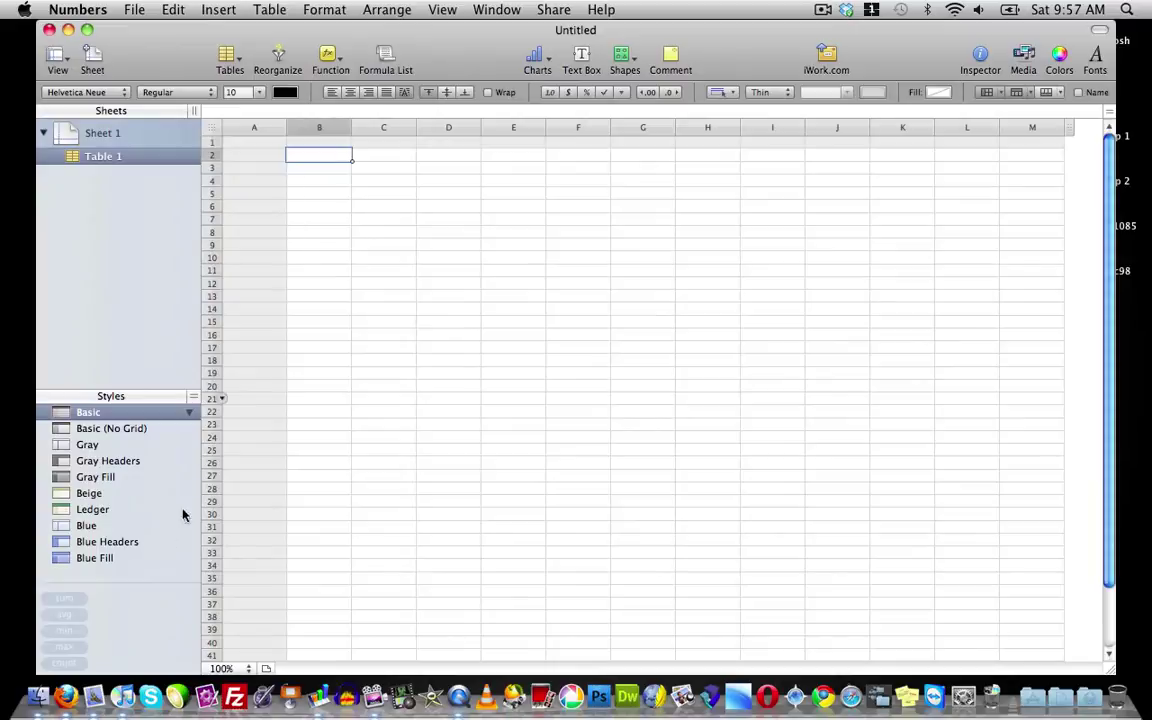
# Switch to Firefox to view Apple's iWork page, return to Numbers and select cell A2
pyautogui.click(65, 697)
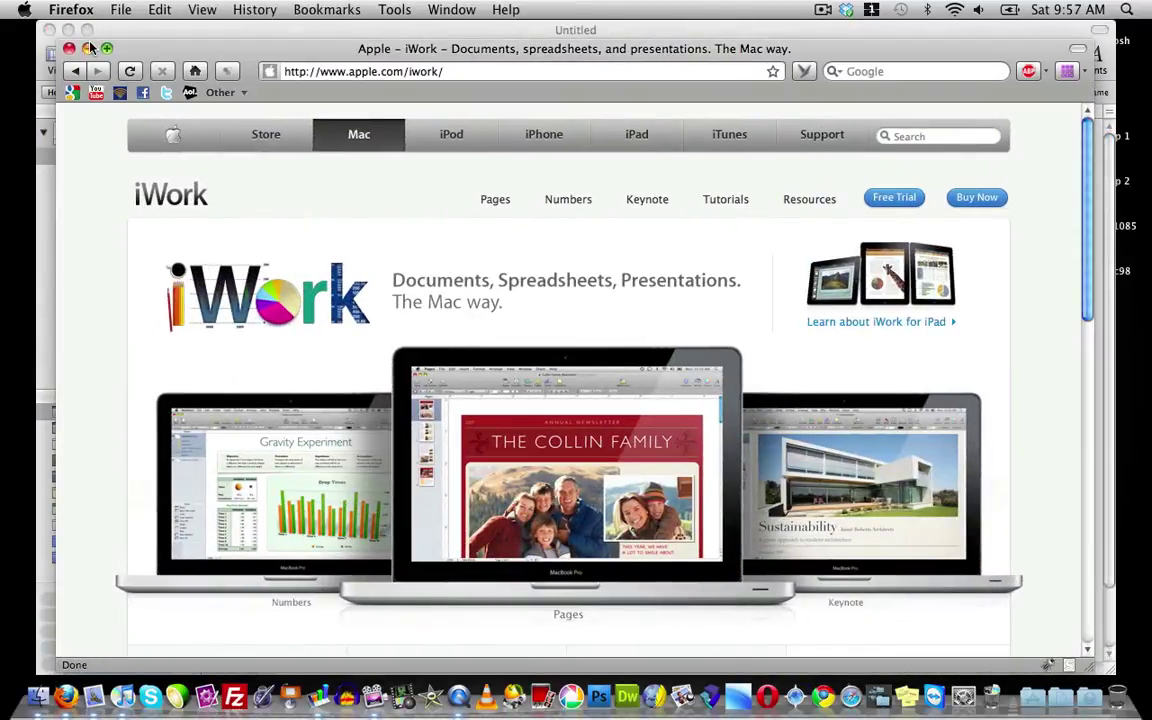
pyautogui.click(88, 48)
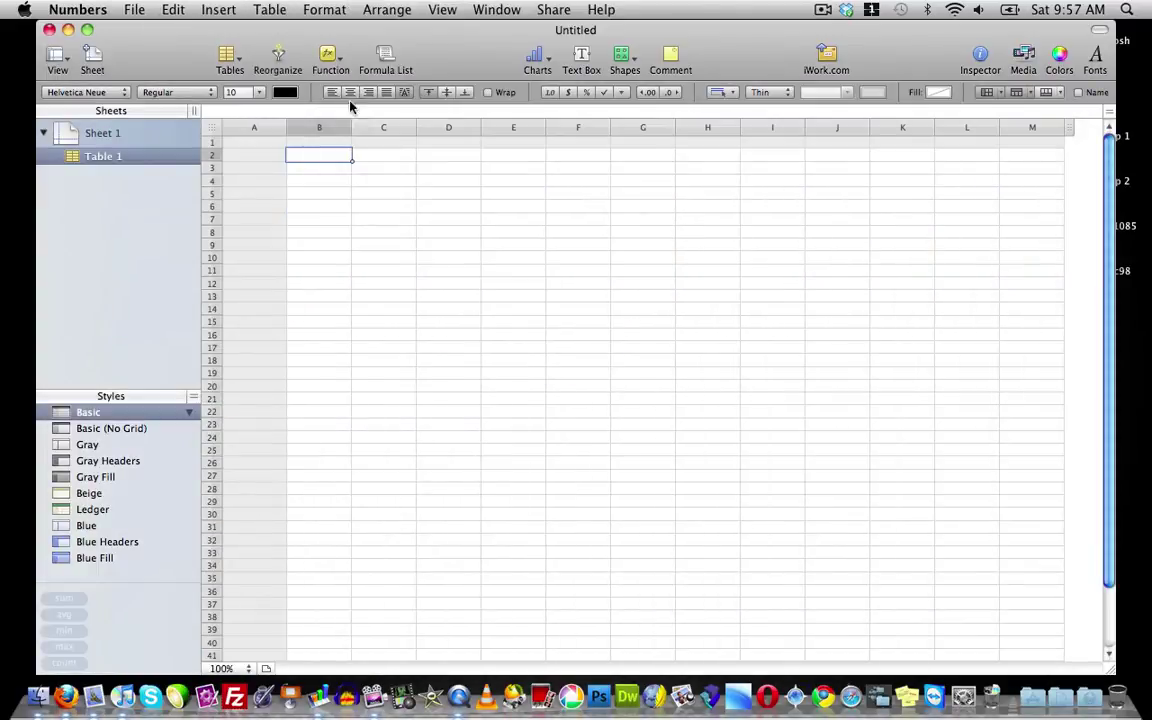
pyautogui.click(269, 157)
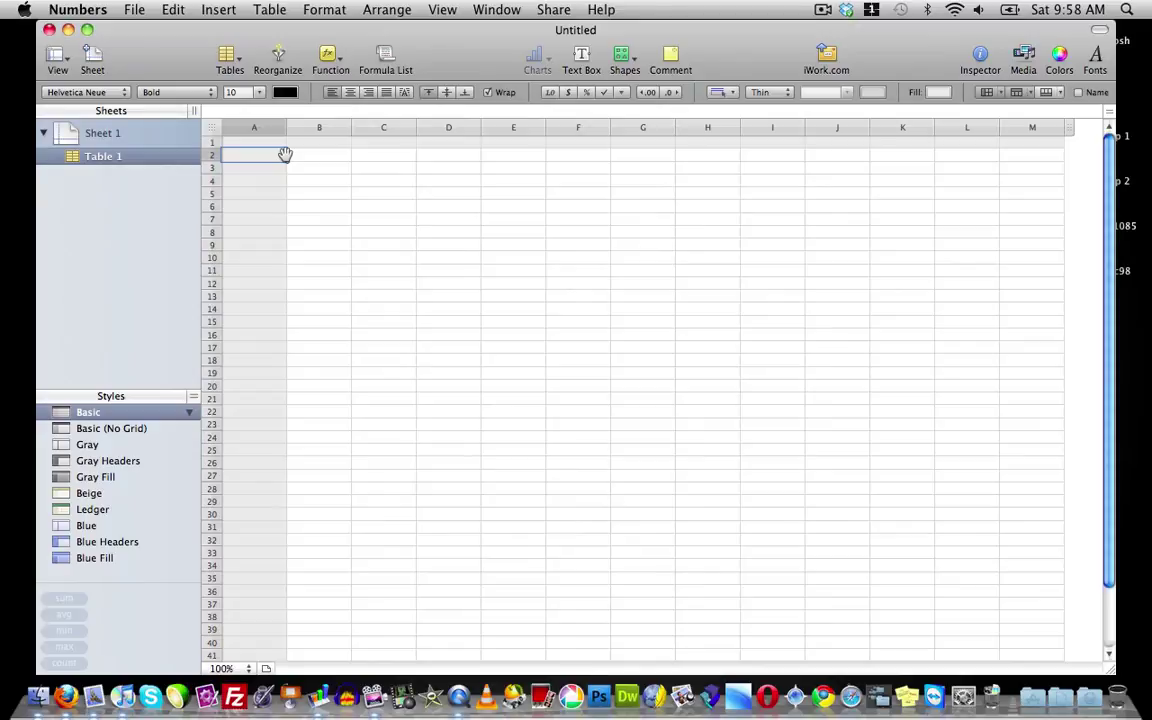
# Switch to Firefox and open the ApplePC98 website at a11021085.net46.net in a new tab
pyautogui.click(65, 697)
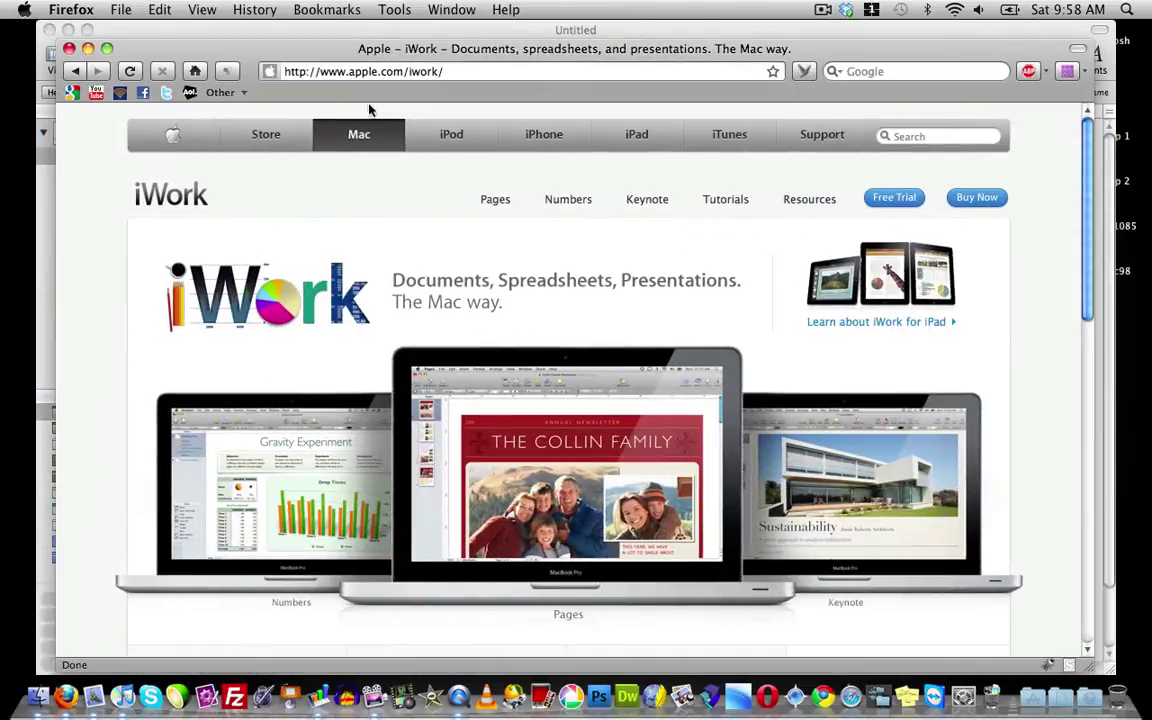
pyautogui.click(72, 92)
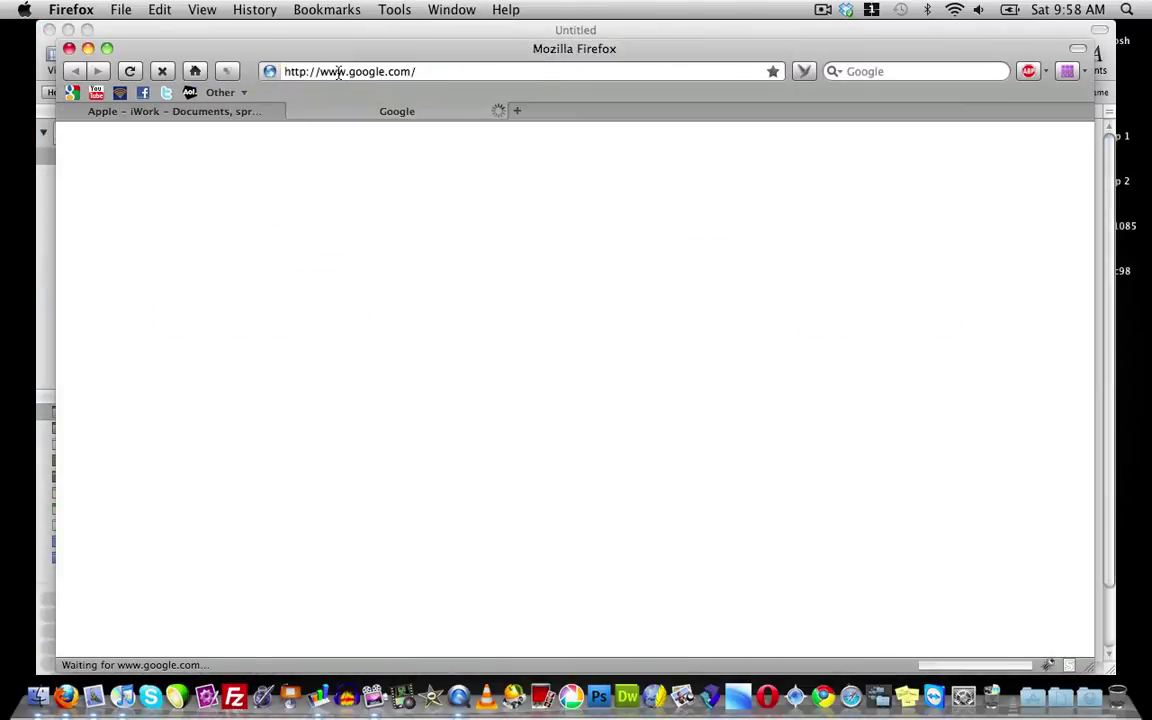
pyautogui.click(338, 72)
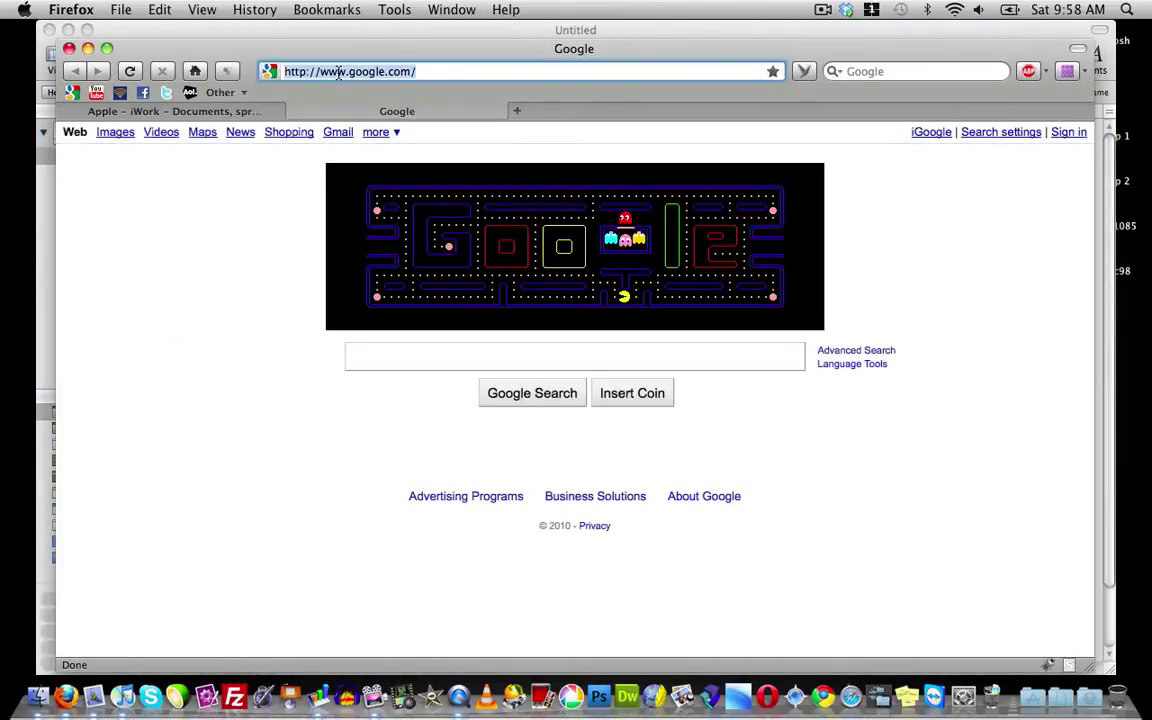
pyautogui.write('a')
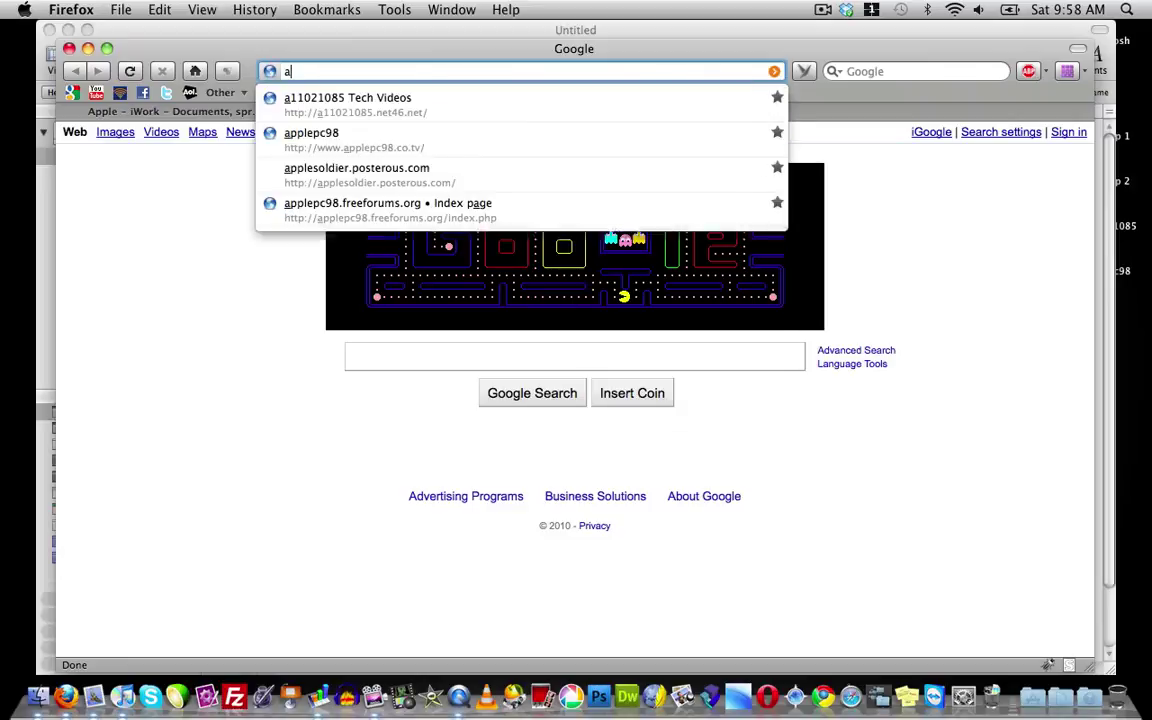
pyautogui.press('Down')
pyautogui.press('Return')
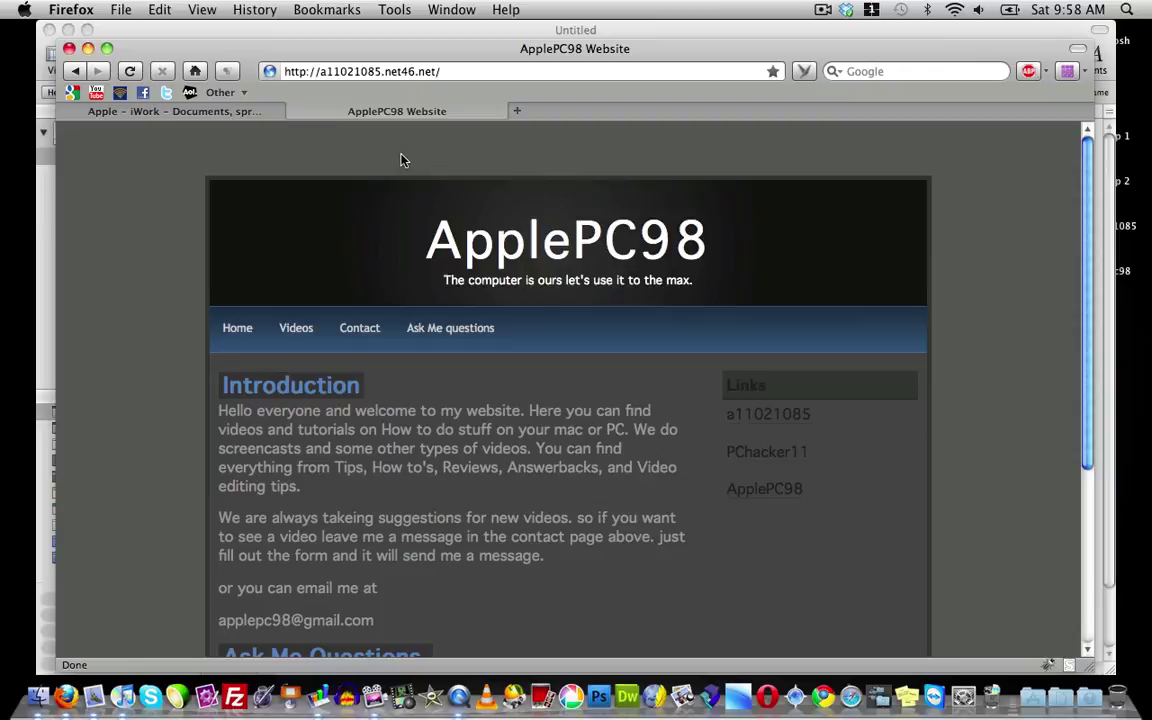
# View the contact form page of the ApplePC98 website and close its tab
pyautogui.scroll(-2, 398, 165)
pyautogui.click(375, 277)
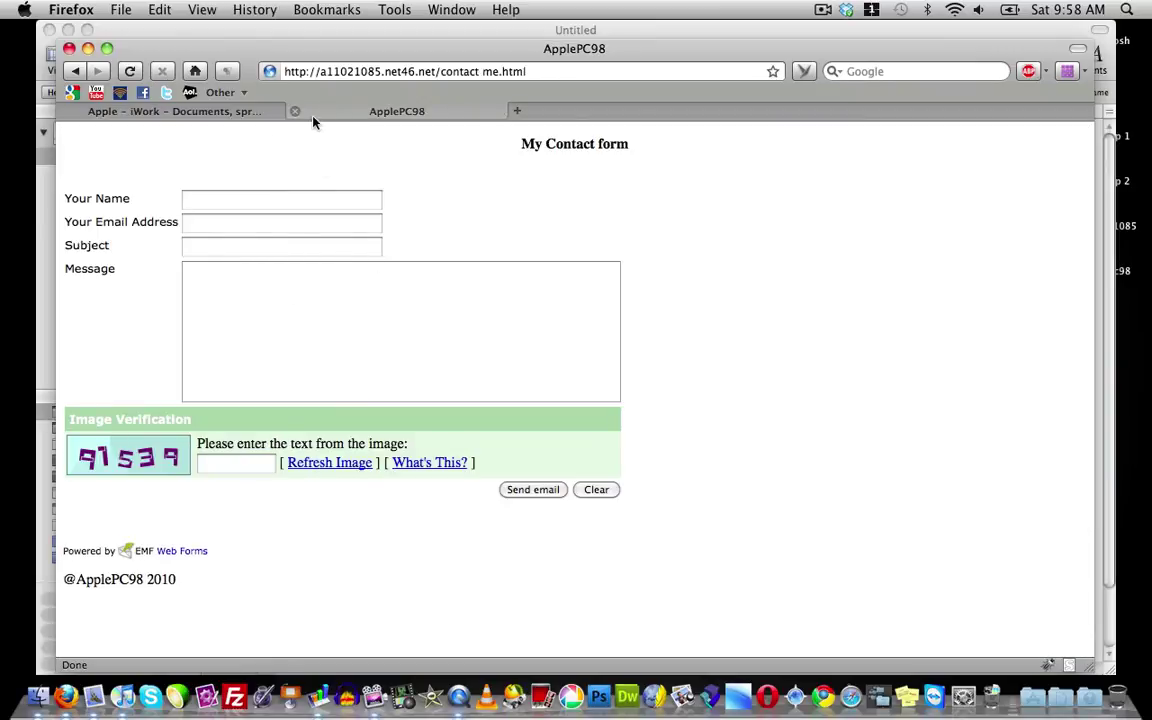
pyautogui.press('super+w')
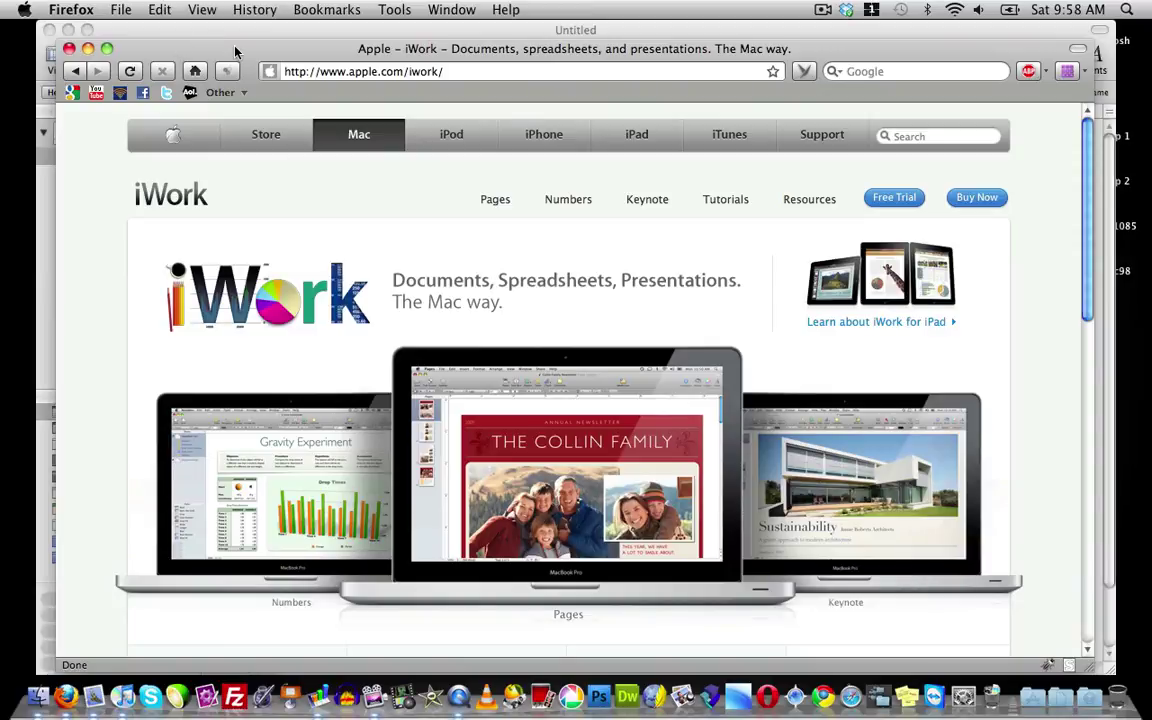